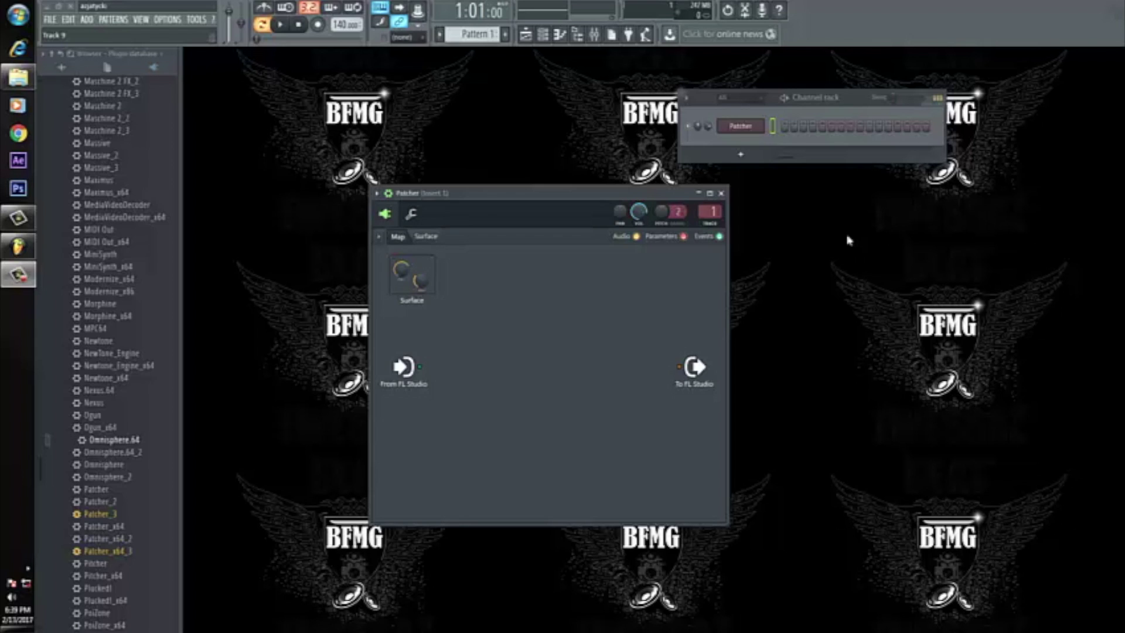
pyautogui.click(720, 192)
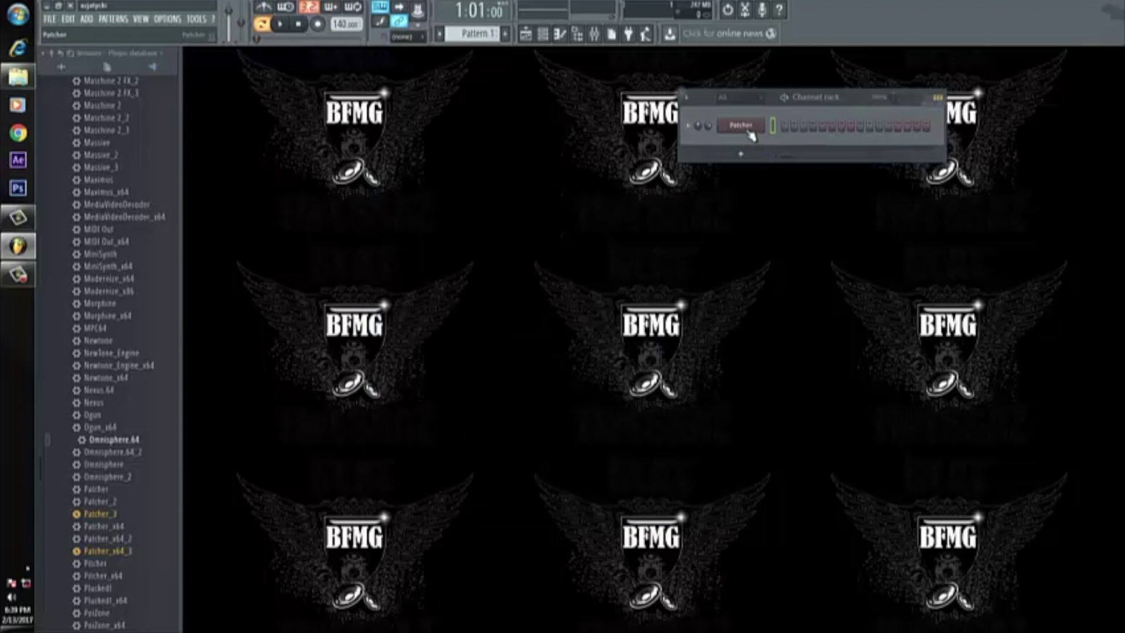
pyautogui.rightClick(743, 128)
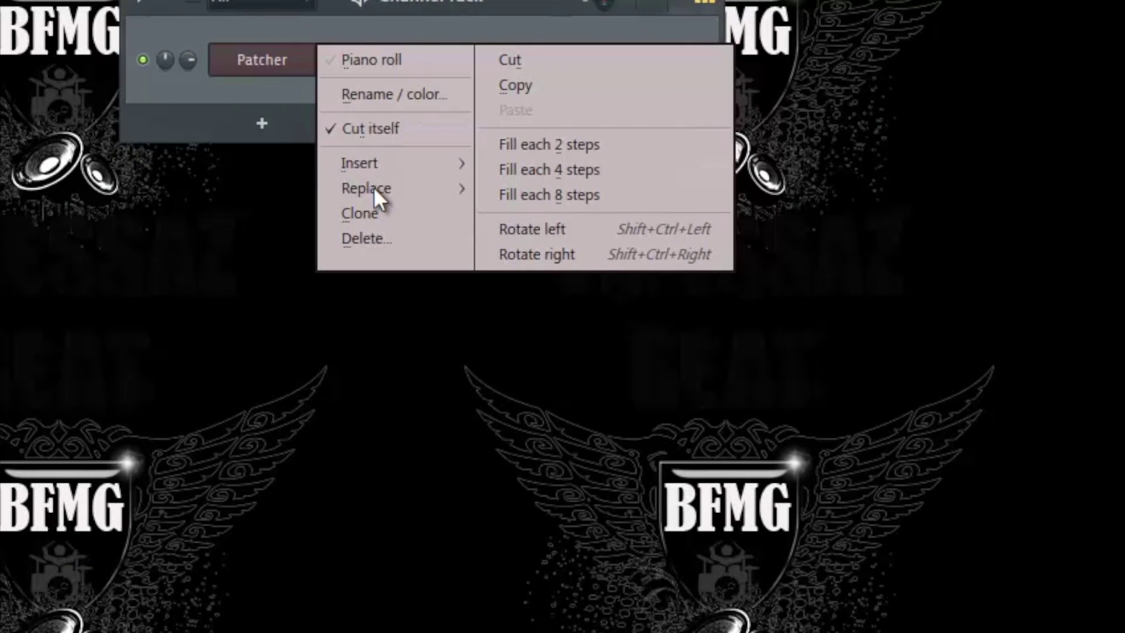
pyautogui.moveTo(621, 185)
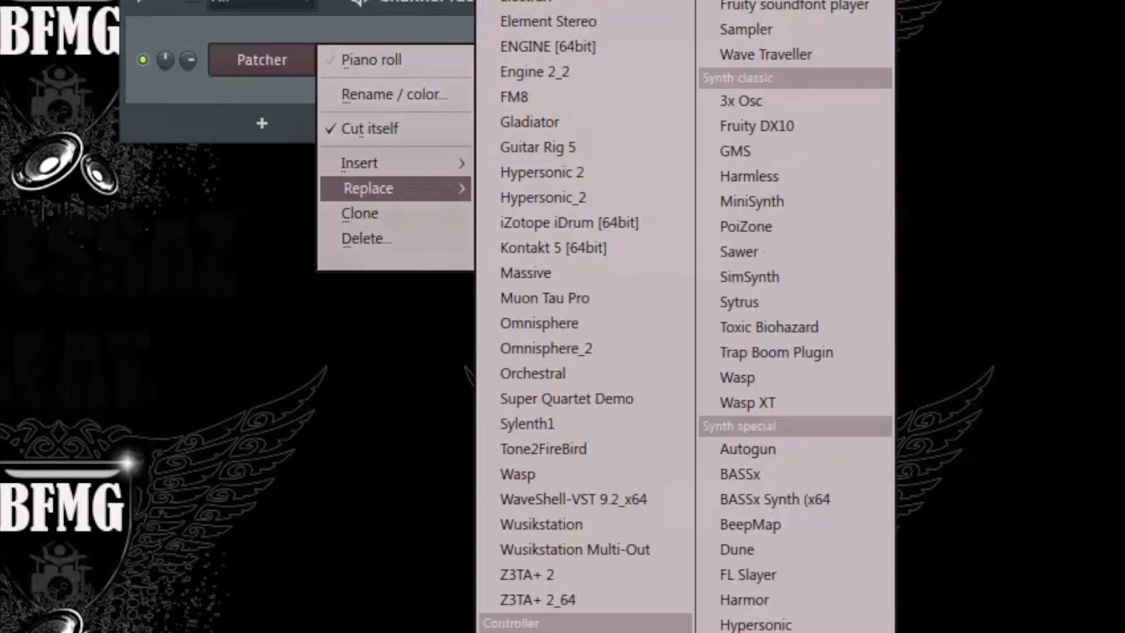
pyautogui.click(251, 171)
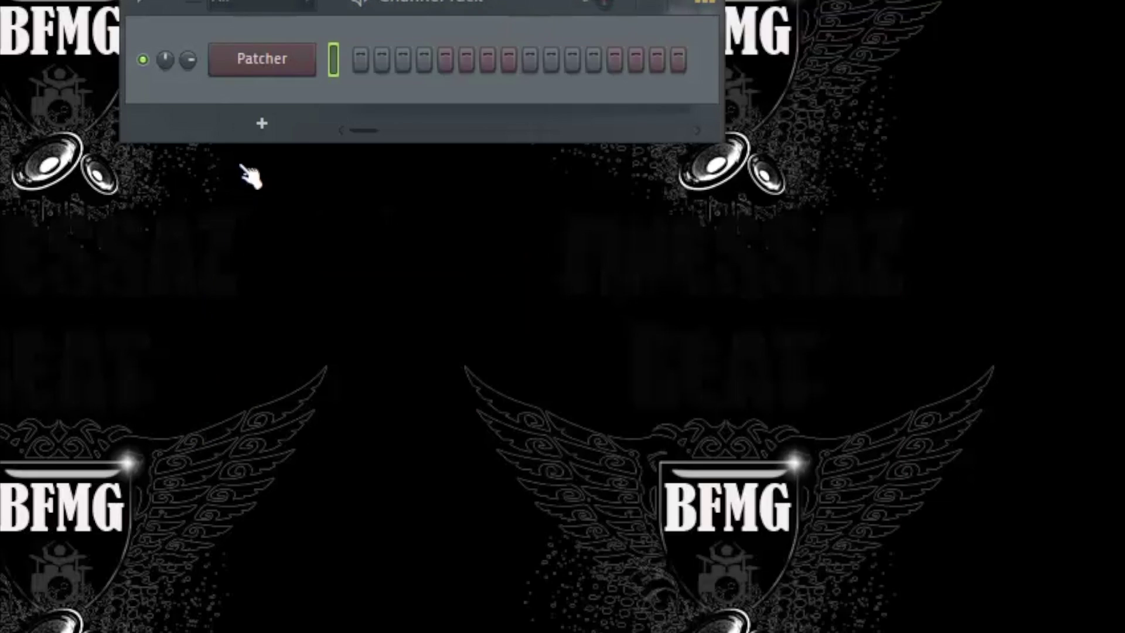
pyautogui.click(270, 61)
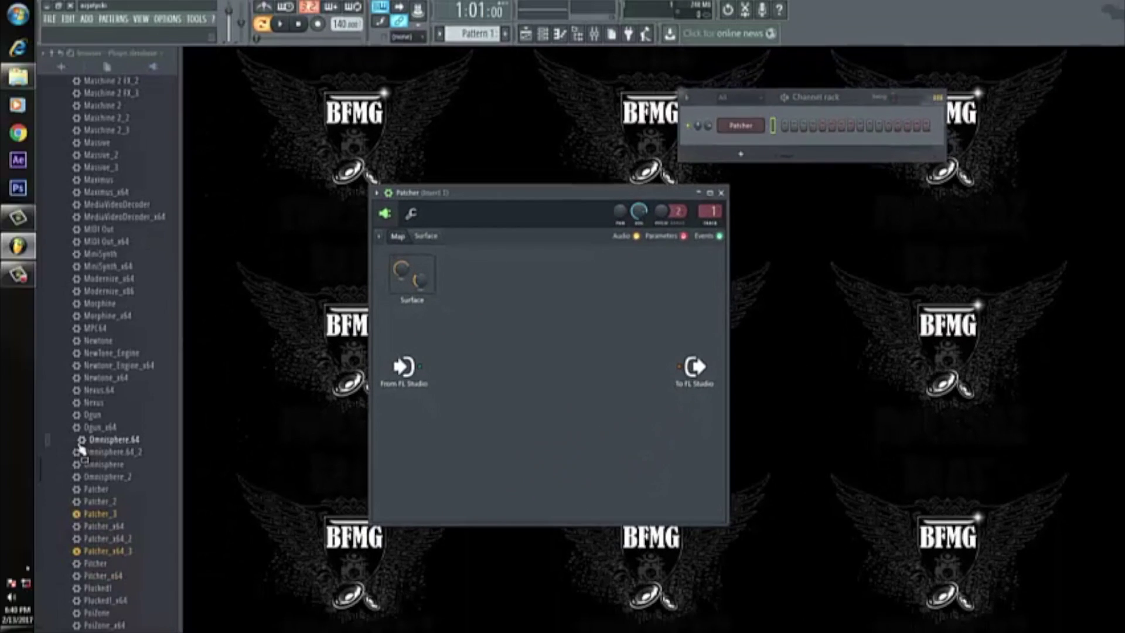
# Find tonespace_64 in the Plugin database and place it in the Patcher map
pyautogui.scroll(2, 78, 450)
pyautogui.scroll(-14, 78, 450)
pyautogui.scroll(-15, 72, 443)
pyautogui.scroll(-18, 72, 443)
pyautogui.scroll(-3, 72, 442)
pyautogui.moveTo(100, 429); pyautogui.dragTo(103, 432)
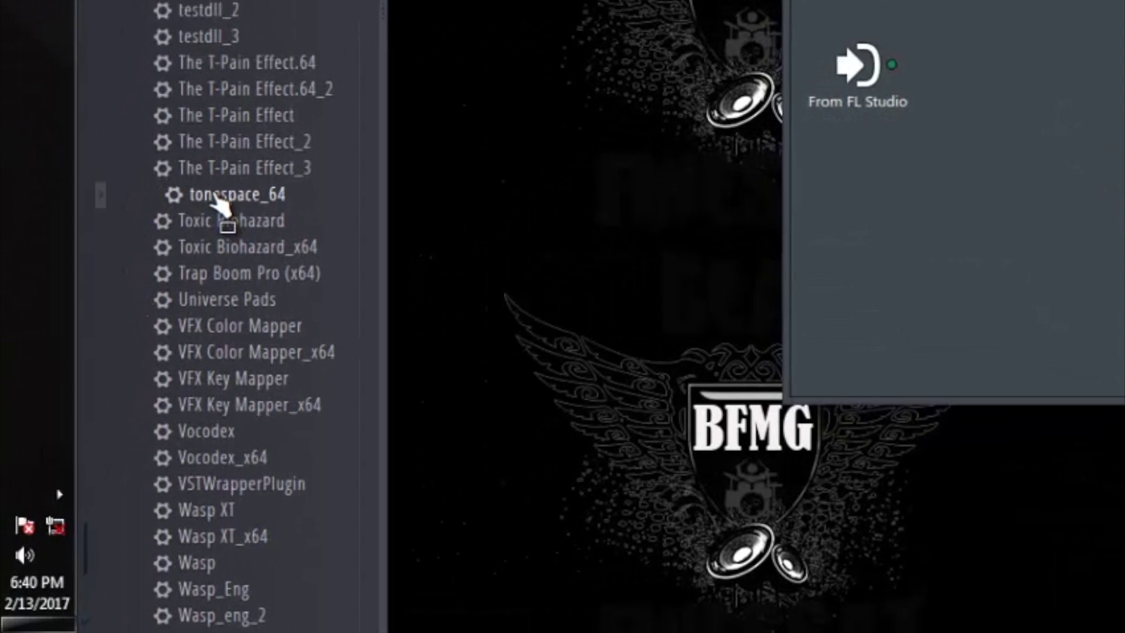
pyautogui.moveTo(214, 196); pyautogui.dragTo(1043, 186)
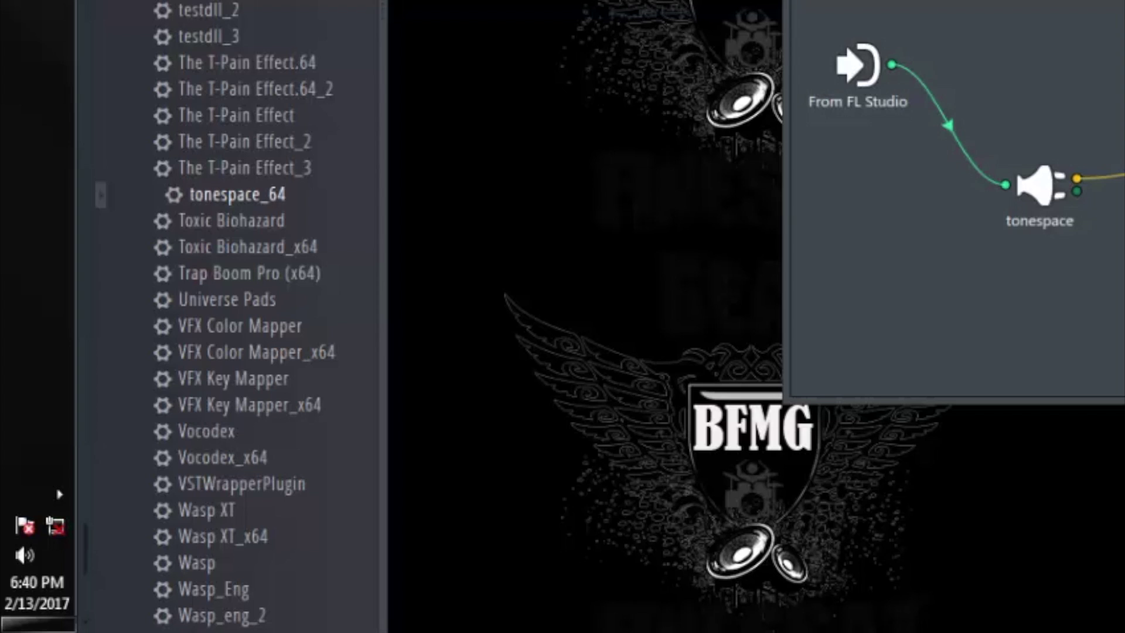
# Disconnect tonespace's outgoing wire and move the tonespace node lower on the map
pyautogui.rightClick(1079, 182)
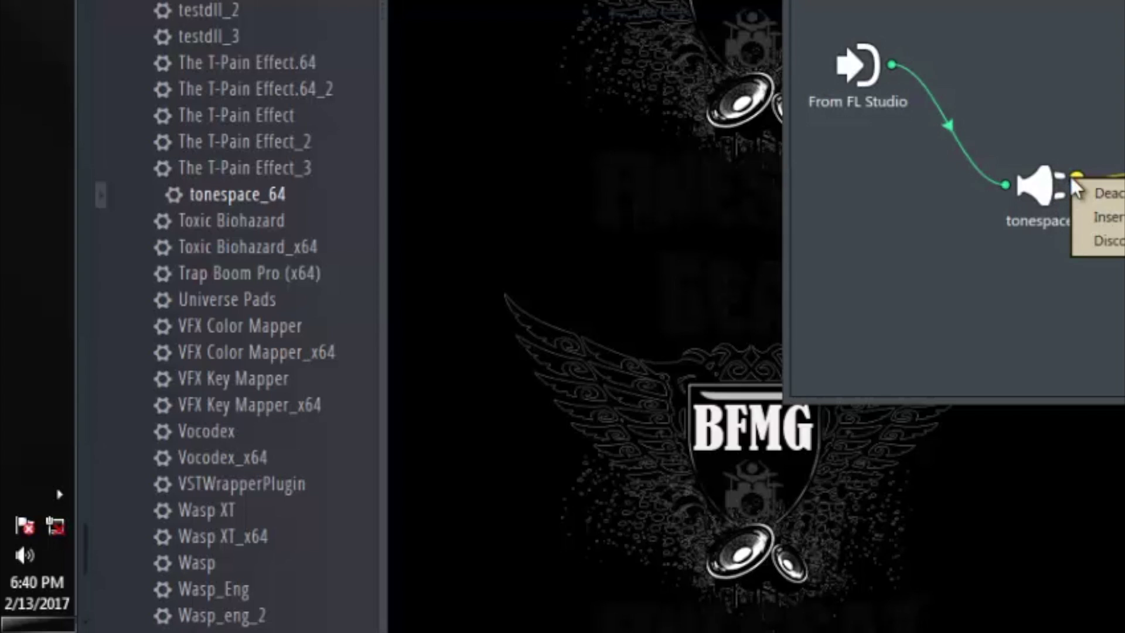
pyautogui.click(1111, 241)
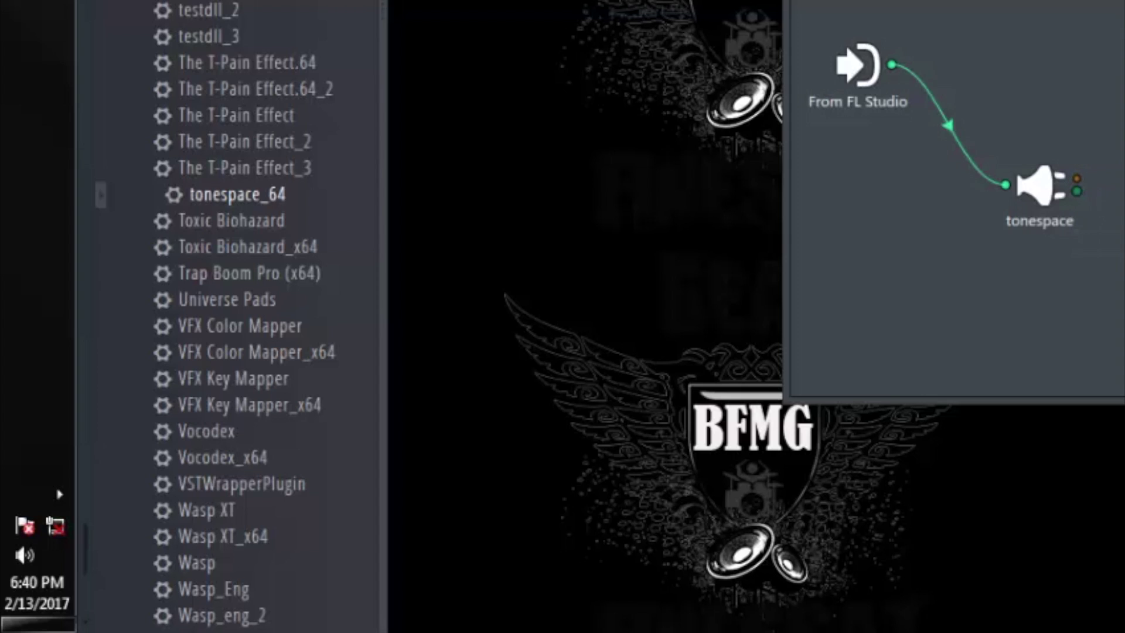
pyautogui.moveTo(1039, 216); pyautogui.dragTo(1014, 237)
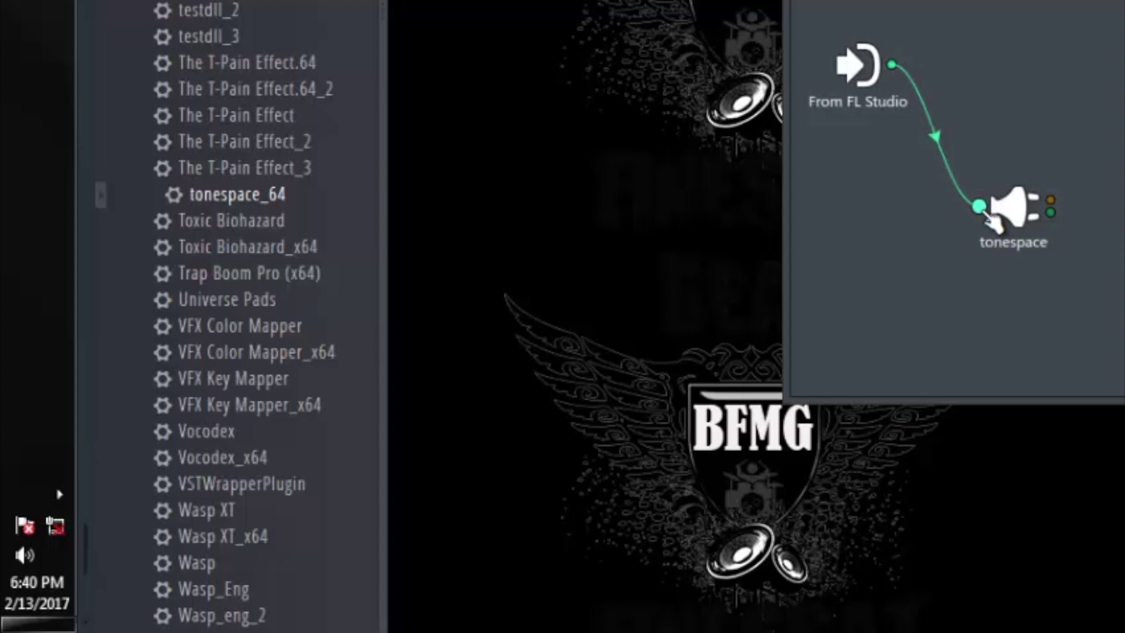
# Bring reFX Nexus from the plugin browser into the Patcher map
pyautogui.moveTo(1020, 266); pyautogui.dragTo(50, 271)
pyautogui.moveTo(176, 338); pyautogui.dragTo(1124, 244)
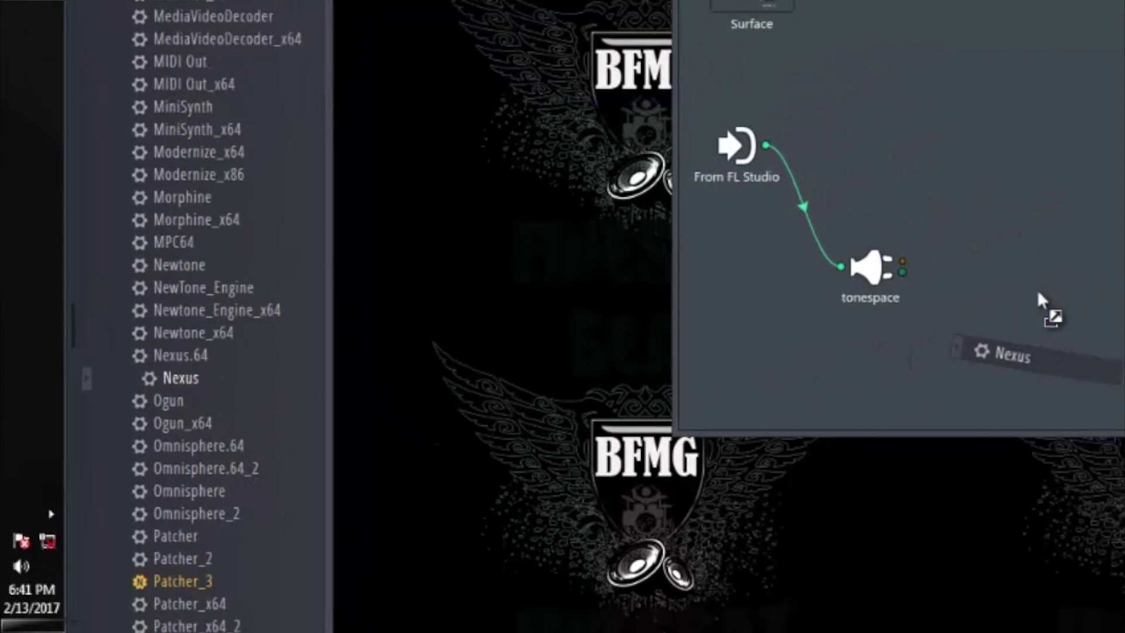
pyautogui.moveTo(1042, 302); pyautogui.dragTo(1054, 299)
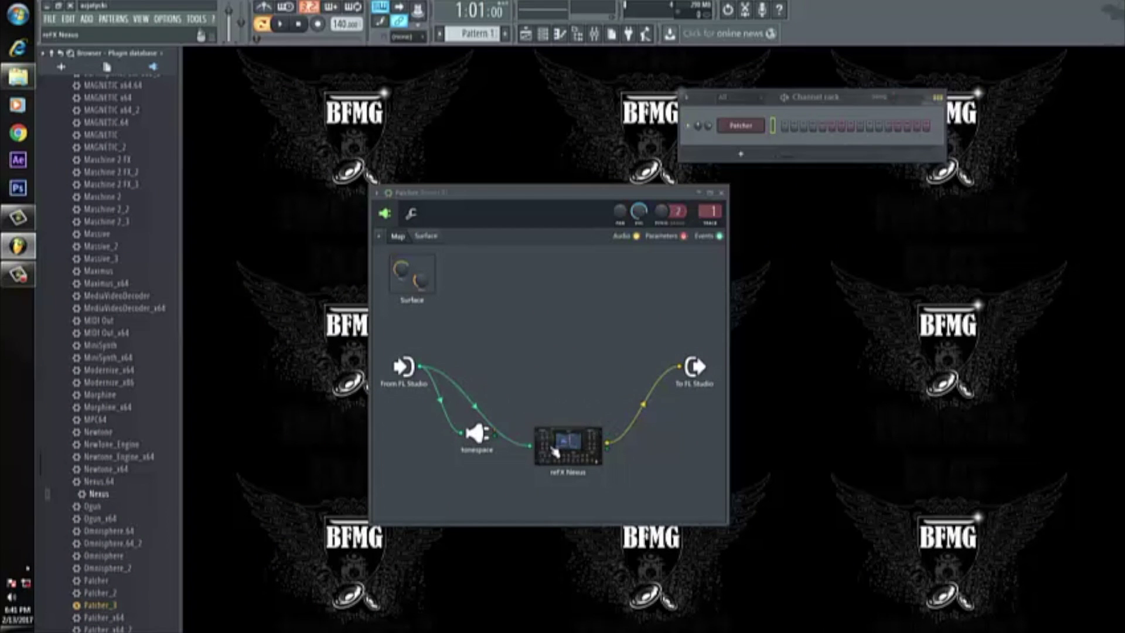
# Unhook Nexus from From/To FL Studio, then wire tonespace MIDI into Nexus and Nexus audio to To FL Studio
pyautogui.rightClick(531, 449)
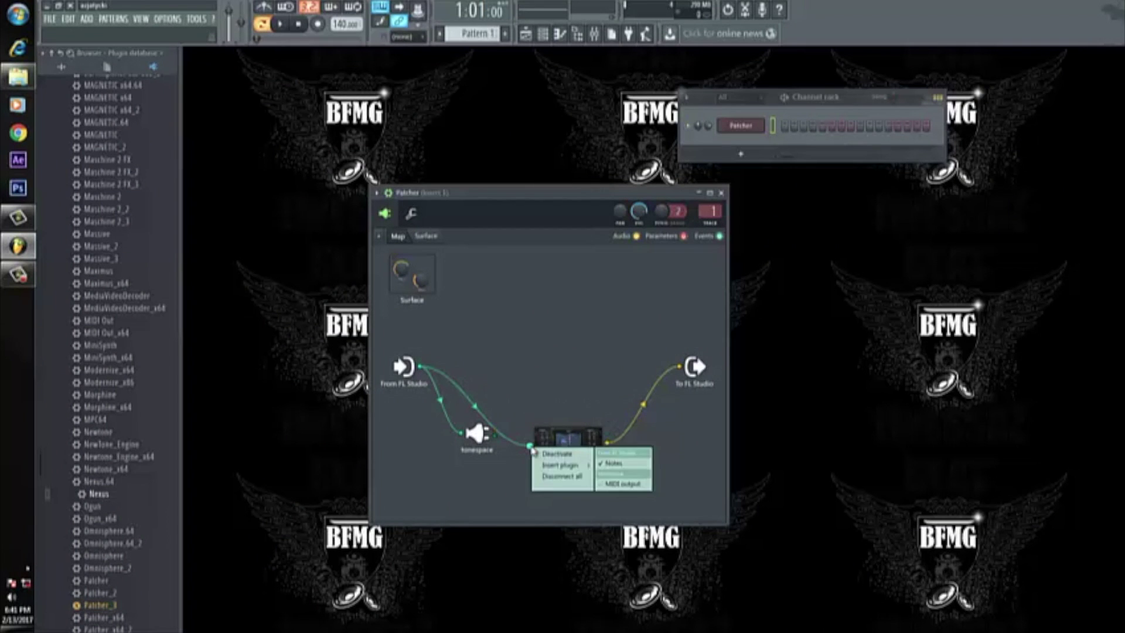
pyautogui.click(556, 480)
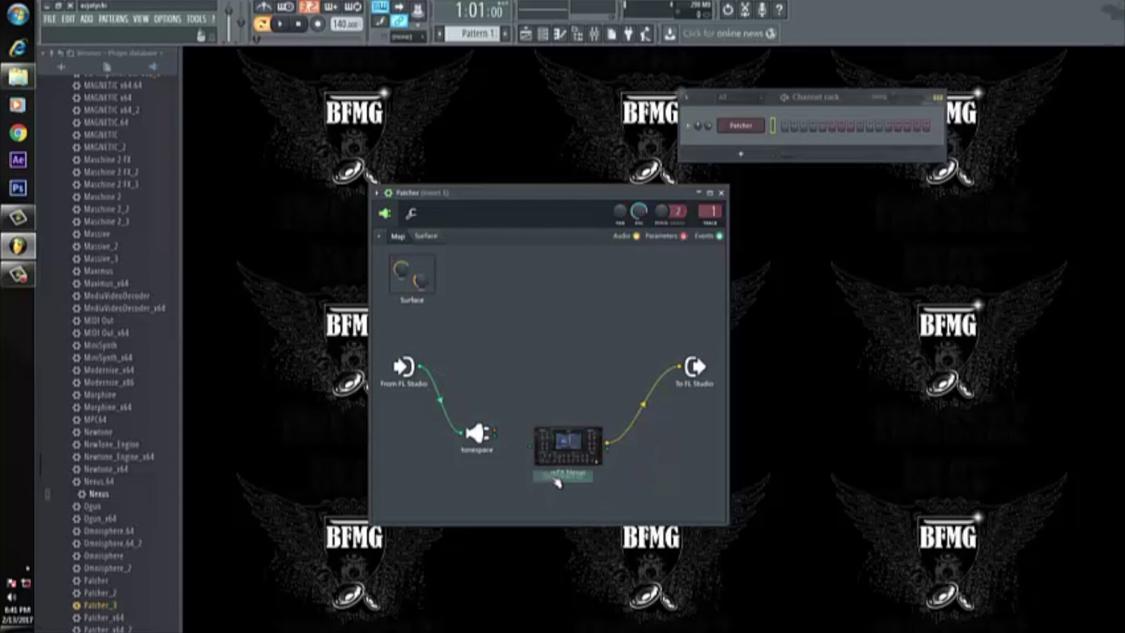
pyautogui.rightClick(612, 449)
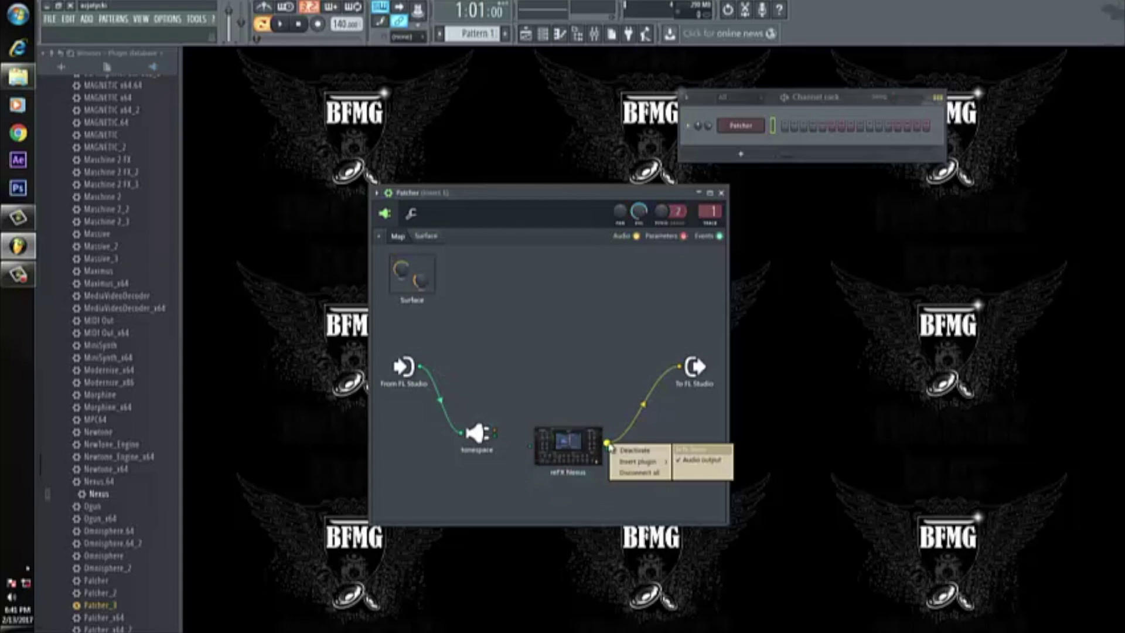
pyautogui.click(638, 475)
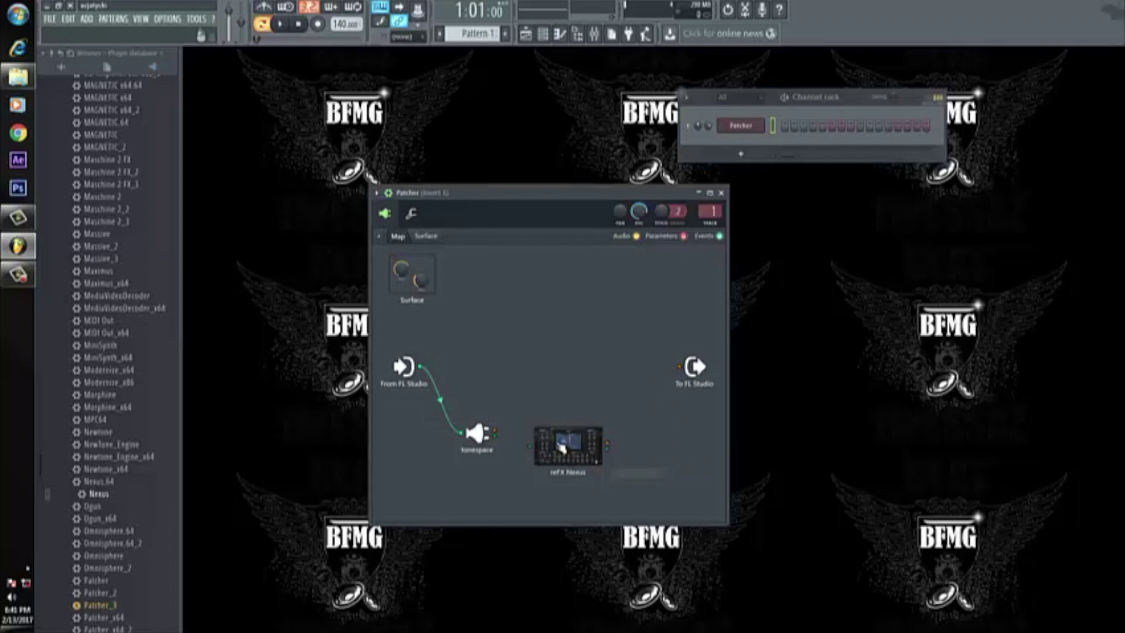
pyautogui.moveTo(552, 457); pyautogui.dragTo(554, 456)
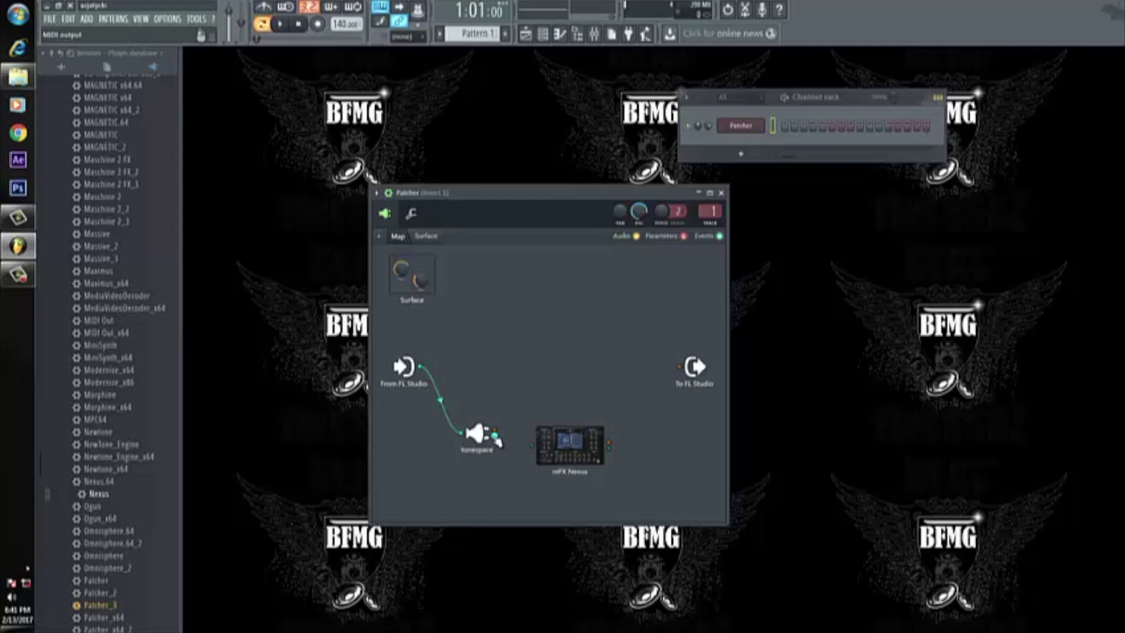
pyautogui.moveTo(497, 436); pyautogui.dragTo(533, 445)
pyautogui.moveTo(612, 448); pyautogui.dragTo(680, 369)
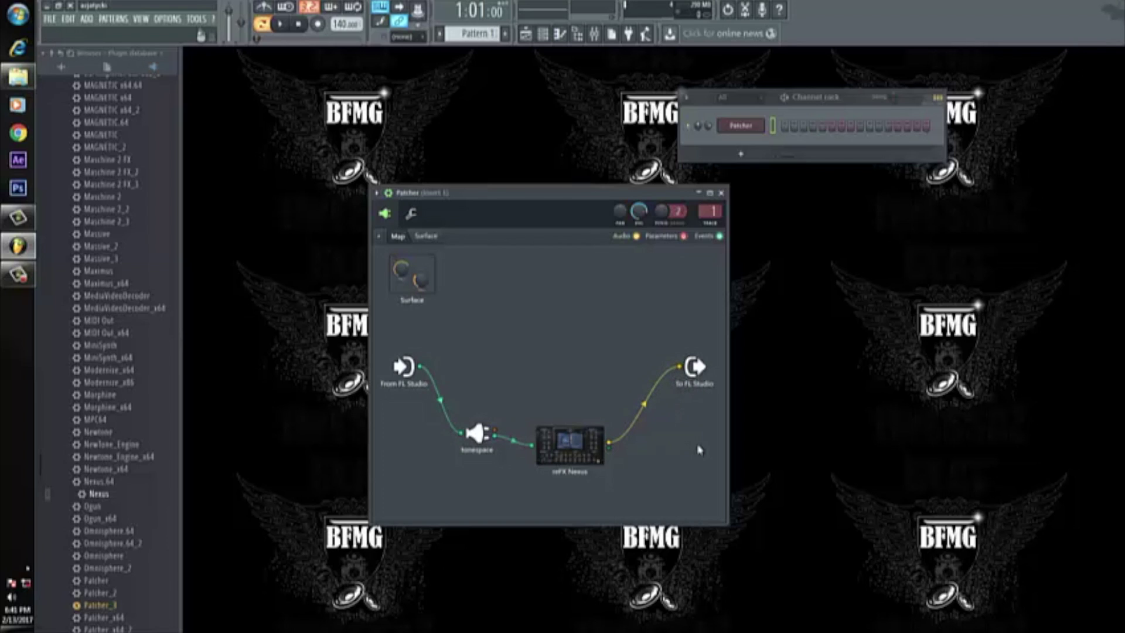
pyautogui.rightClick(701, 372)
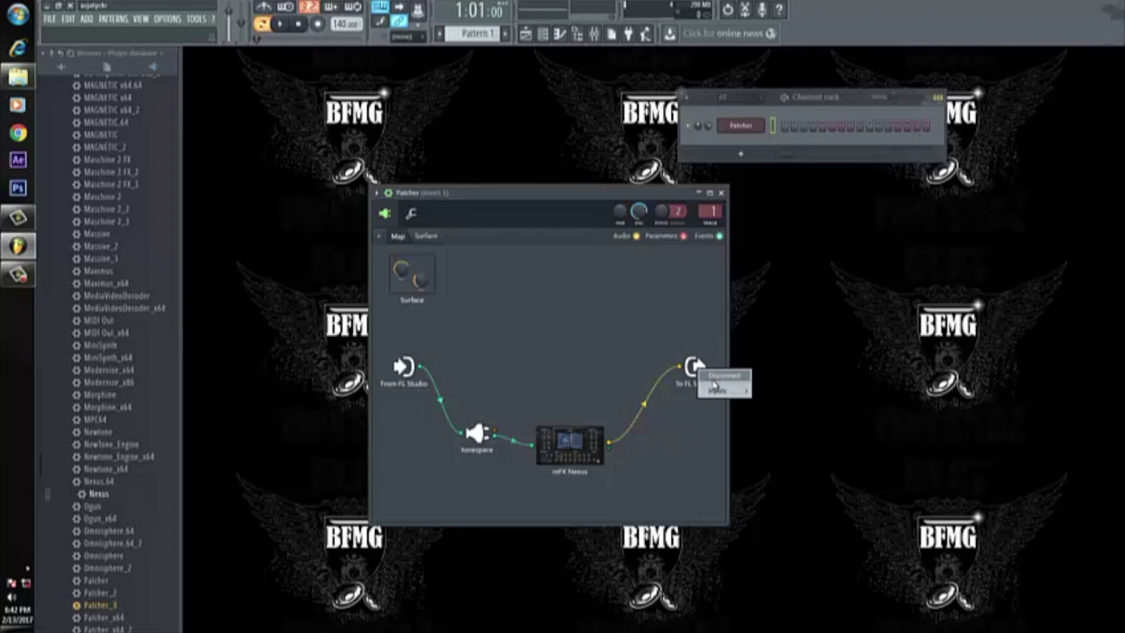
pyautogui.moveTo(749, 391)
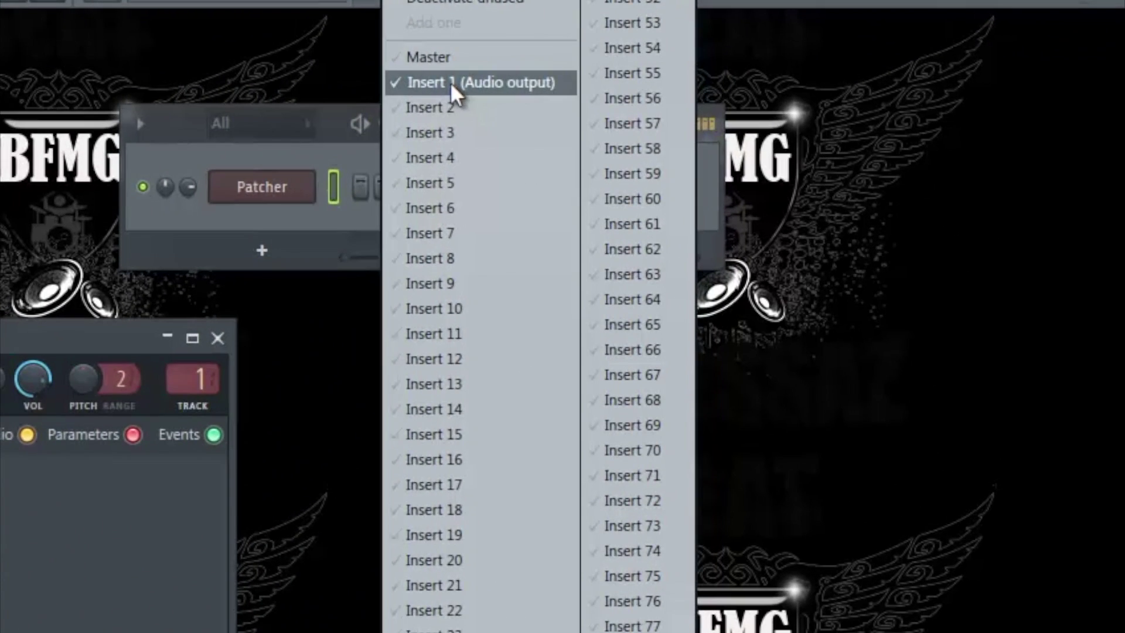
pyautogui.click(823, 79)
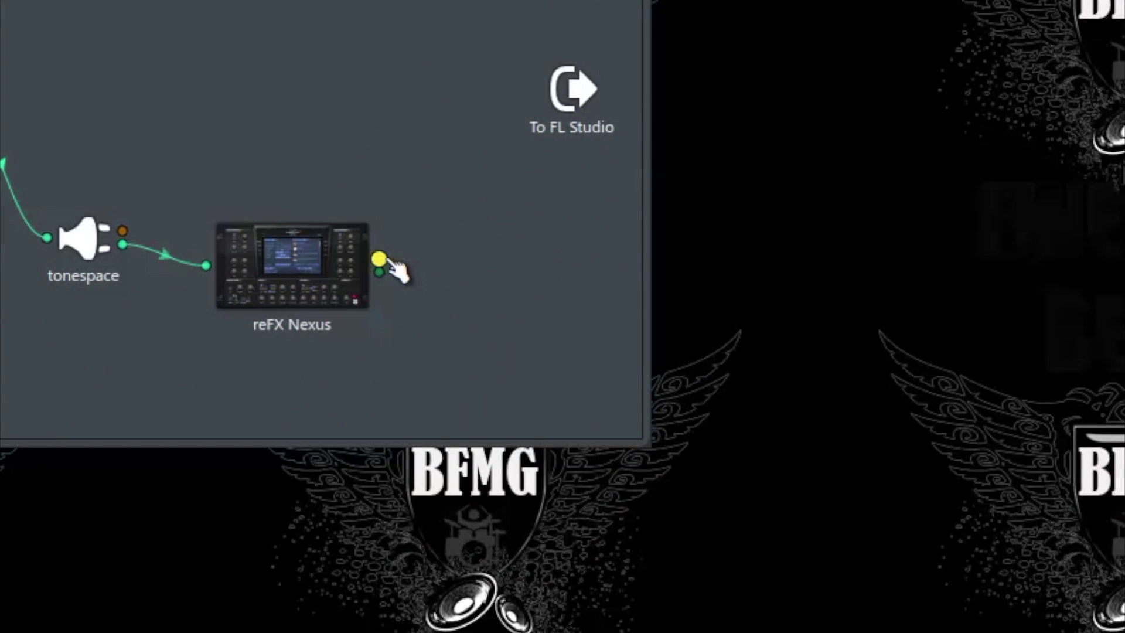
pyautogui.moveTo(389, 261); pyautogui.dragTo(566, 89)
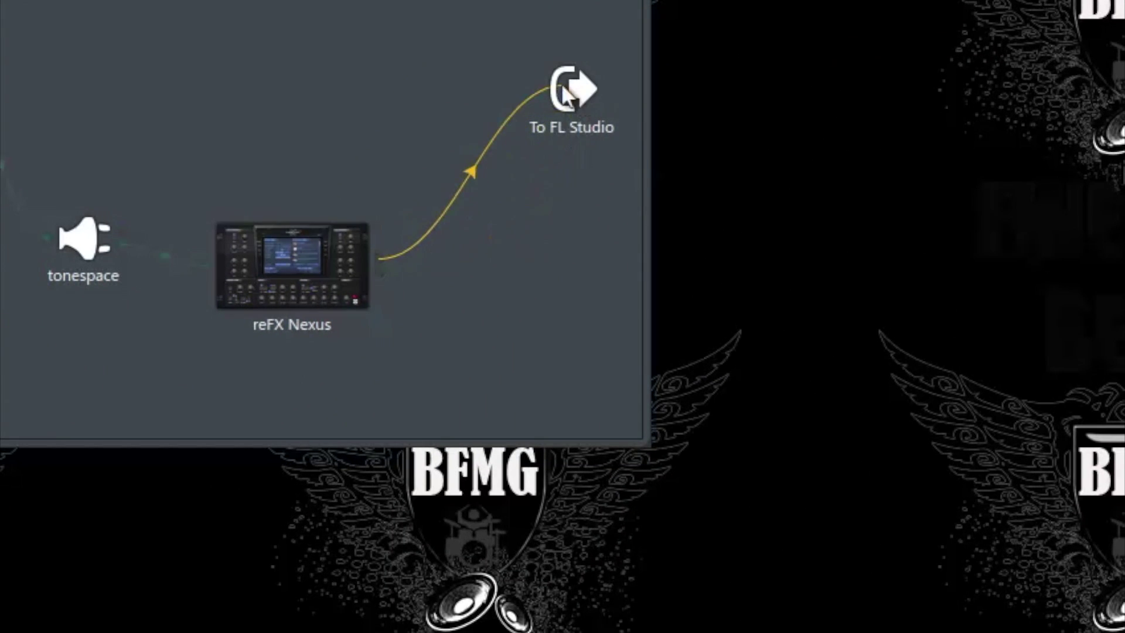
pyautogui.click(539, 94)
pyautogui.moveTo(402, 262); pyautogui.dragTo(568, 88)
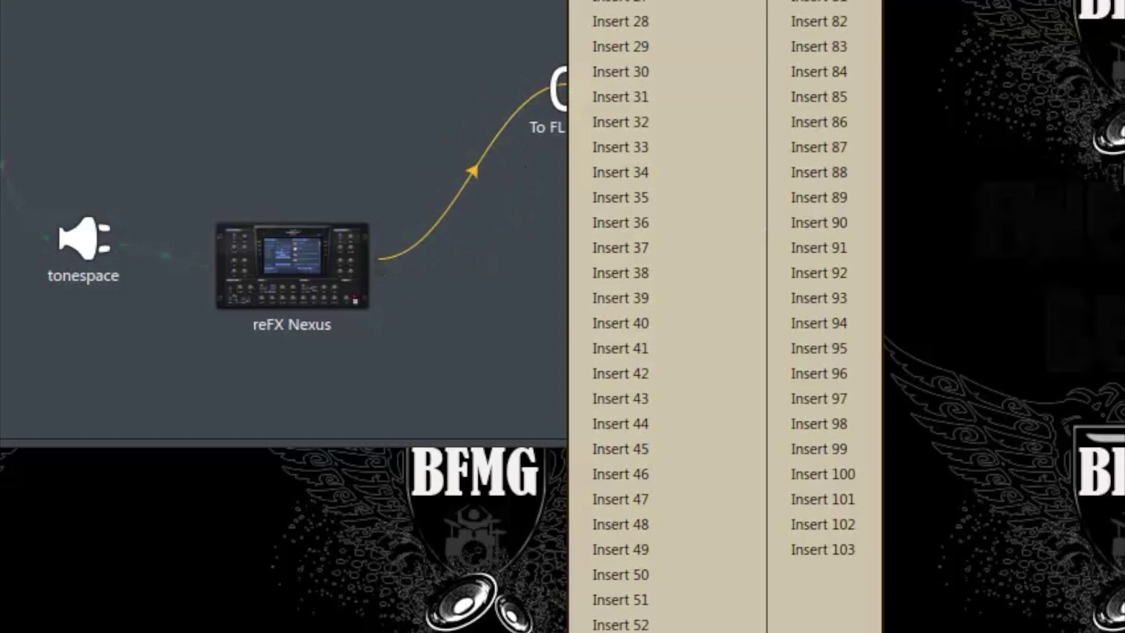
pyautogui.press('Escape')
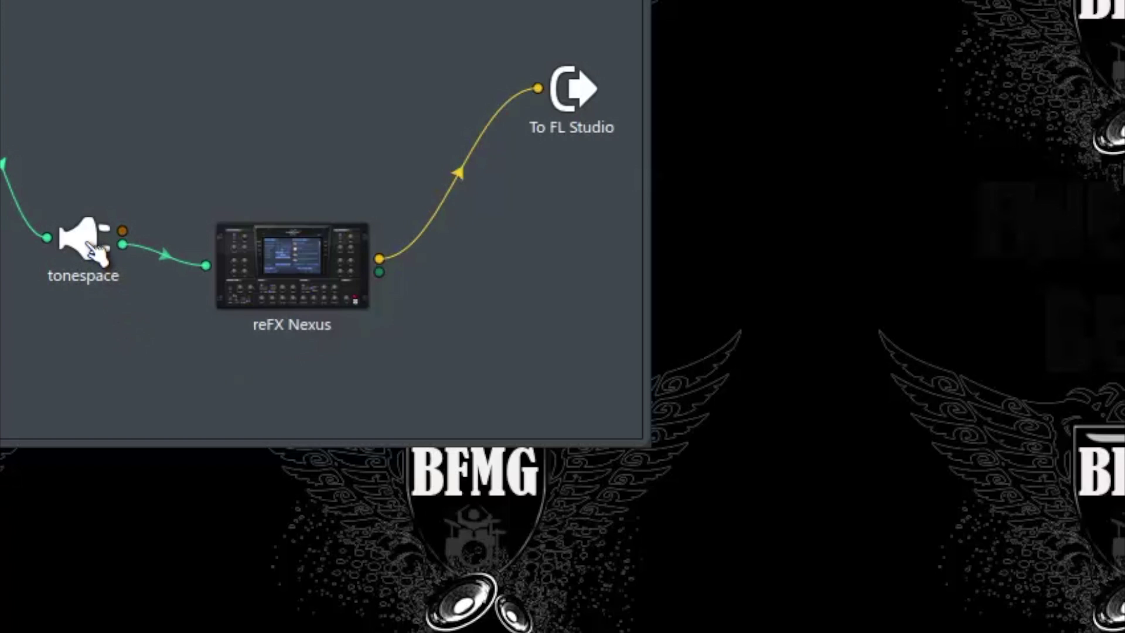
# In tonespace, set trigger to 'Midi triggers note' and assist to 'Play chord anywhere'
pyautogui.click(91, 243)
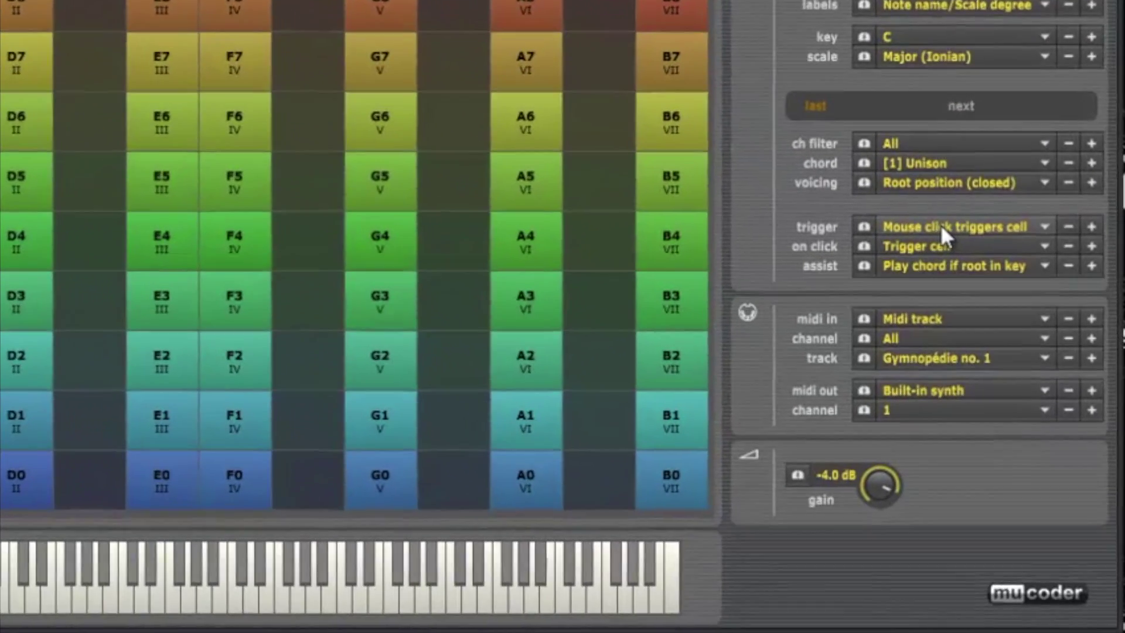
pyautogui.click(951, 264)
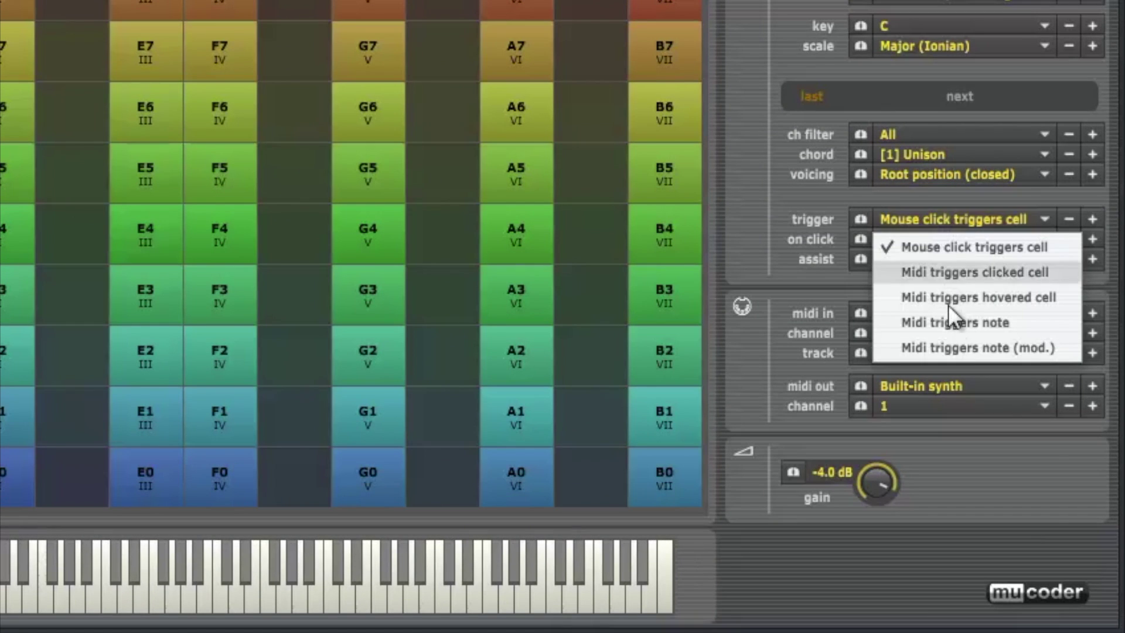
pyautogui.click(954, 324)
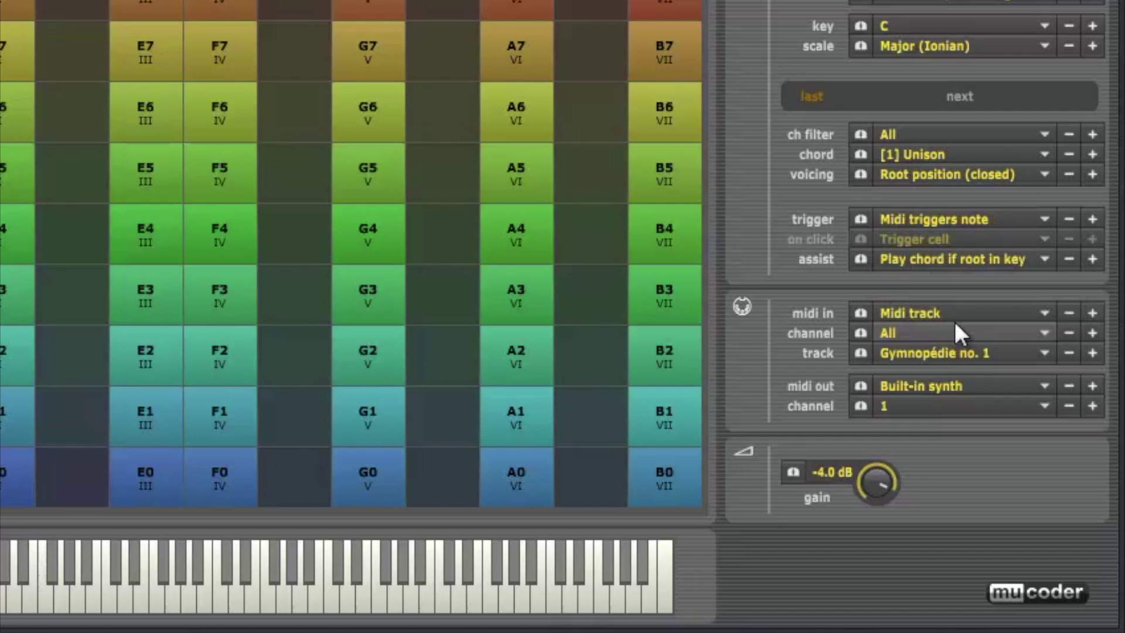
pyautogui.click(928, 258)
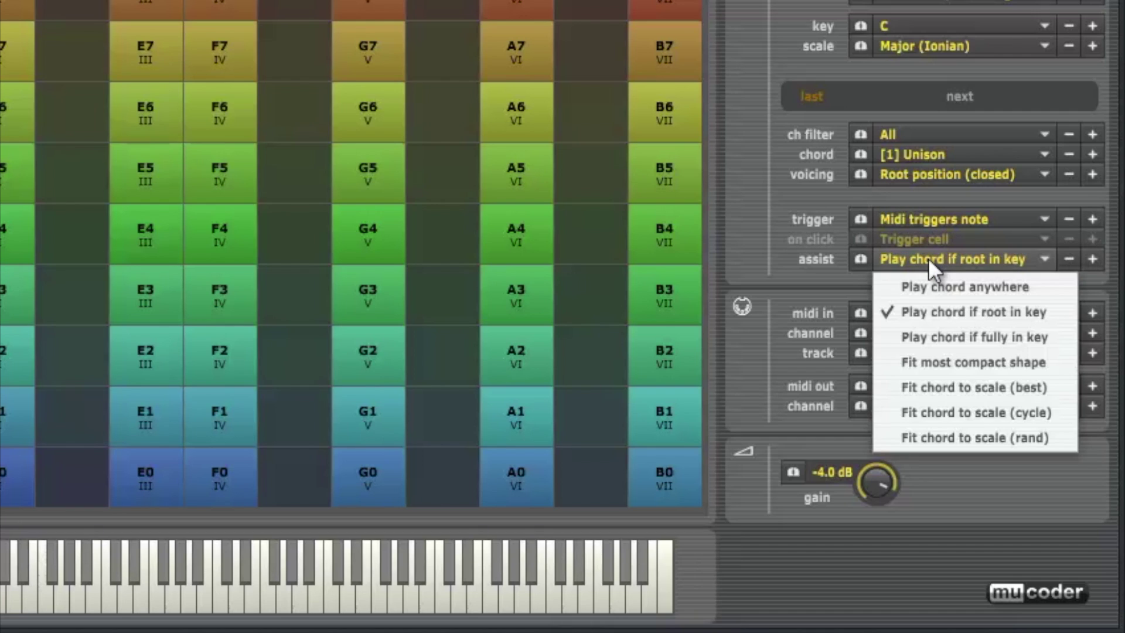
pyautogui.click(965, 288)
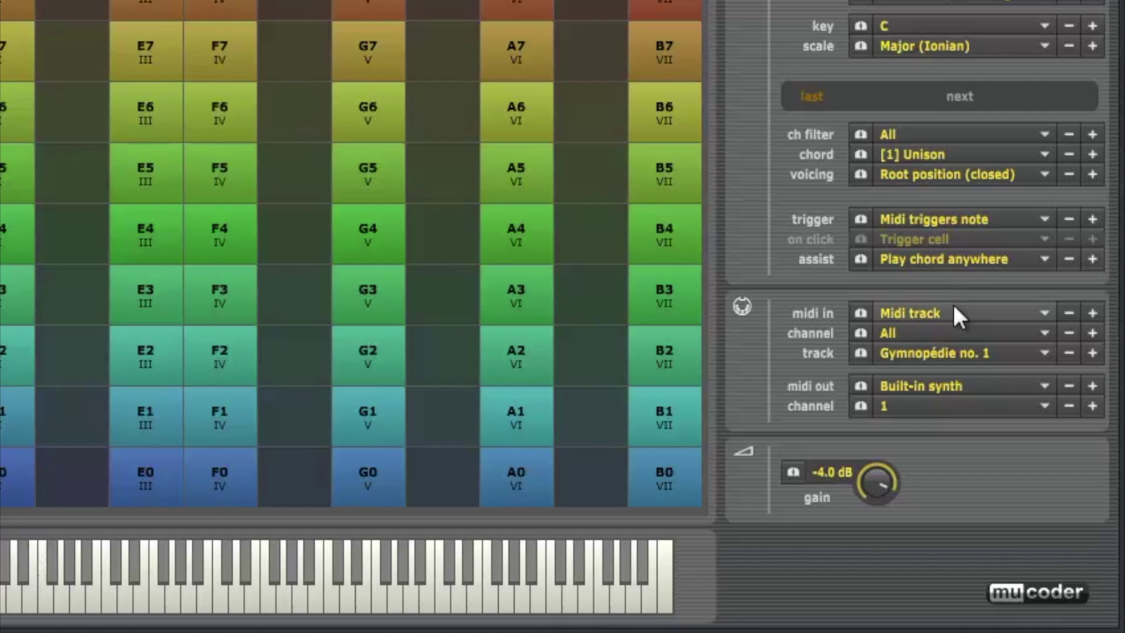
pyautogui.click(935, 315)
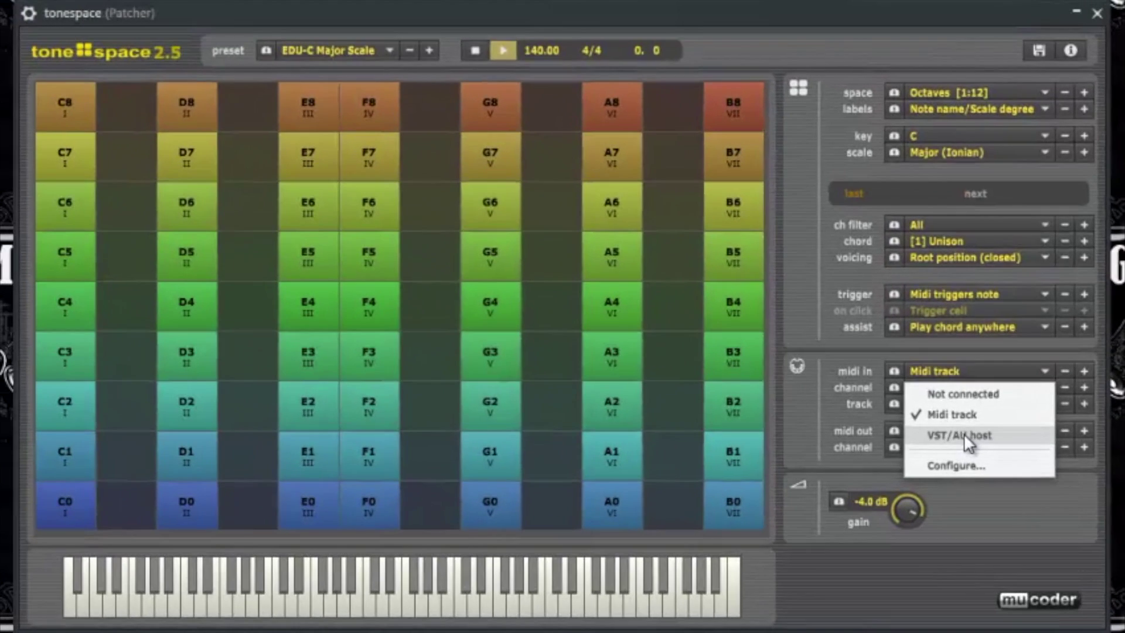
# Set tonespace's midi in to 'VST/AU host' and midi out to 'VST host'
pyautogui.click(943, 391)
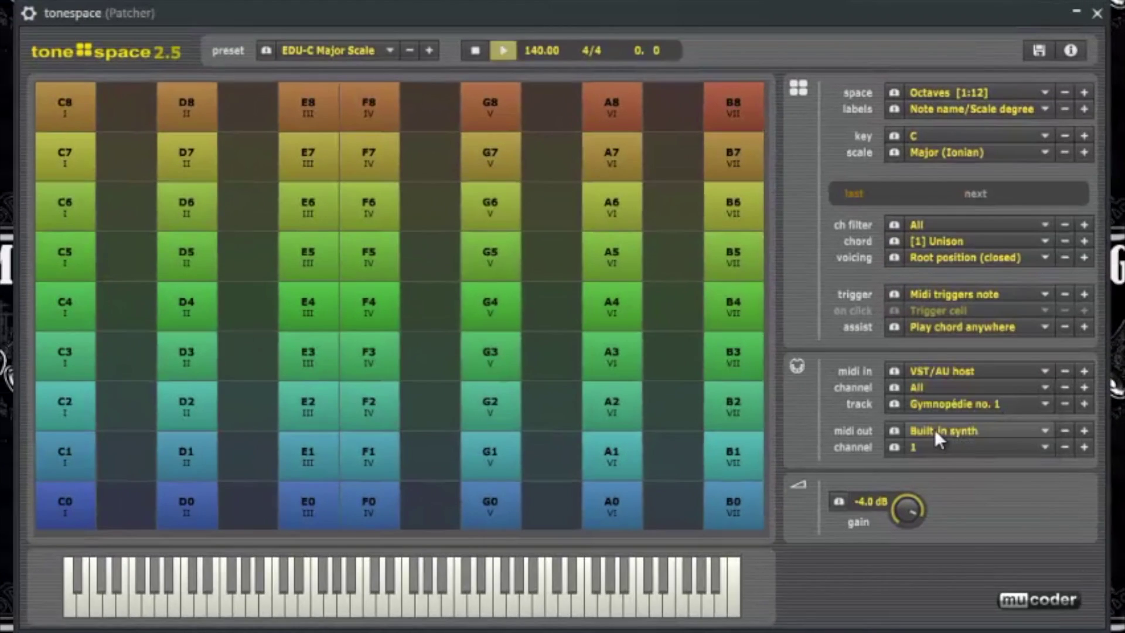
pyautogui.click(936, 432)
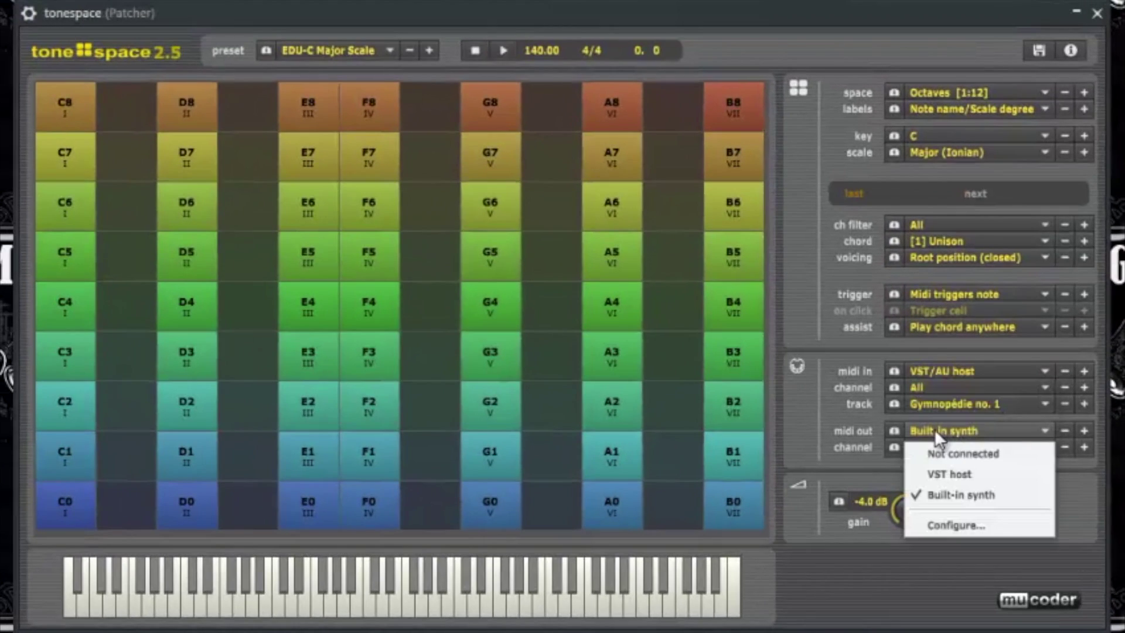
pyautogui.click(950, 474)
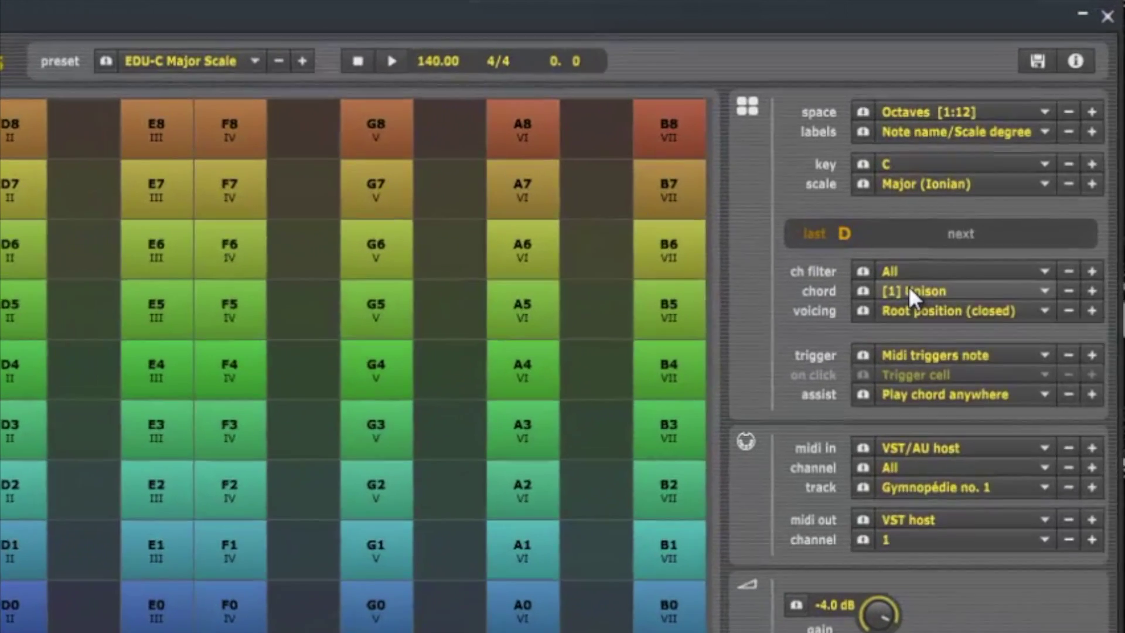
# Switch tonespace's chord type from Unison to '[2] Minor 3rd'
pyautogui.click(932, 240)
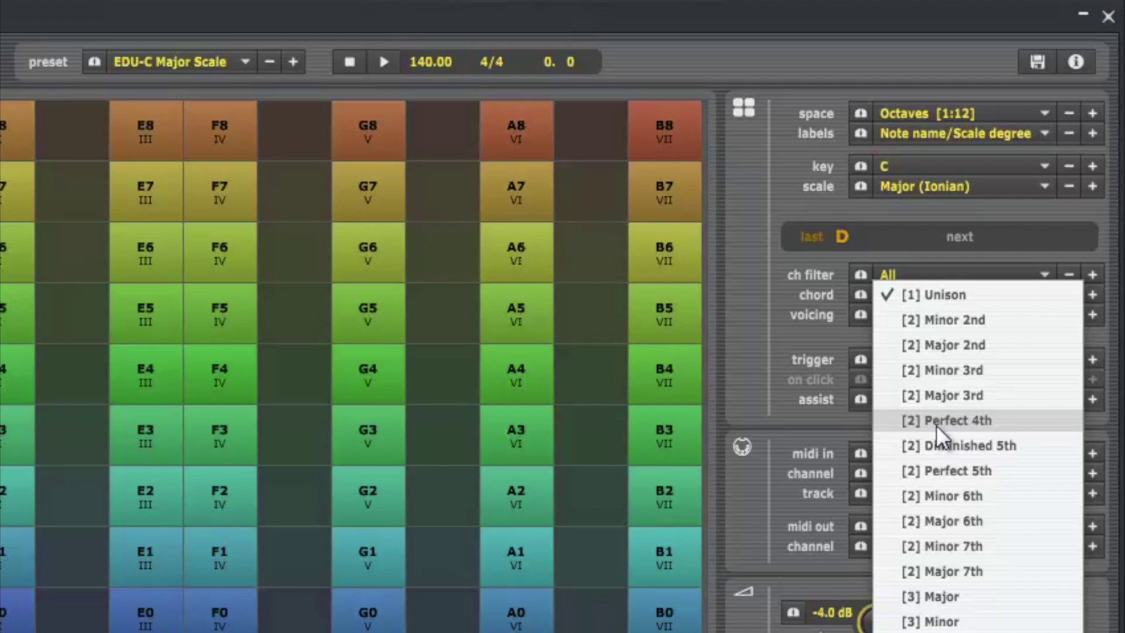
pyautogui.click(952, 374)
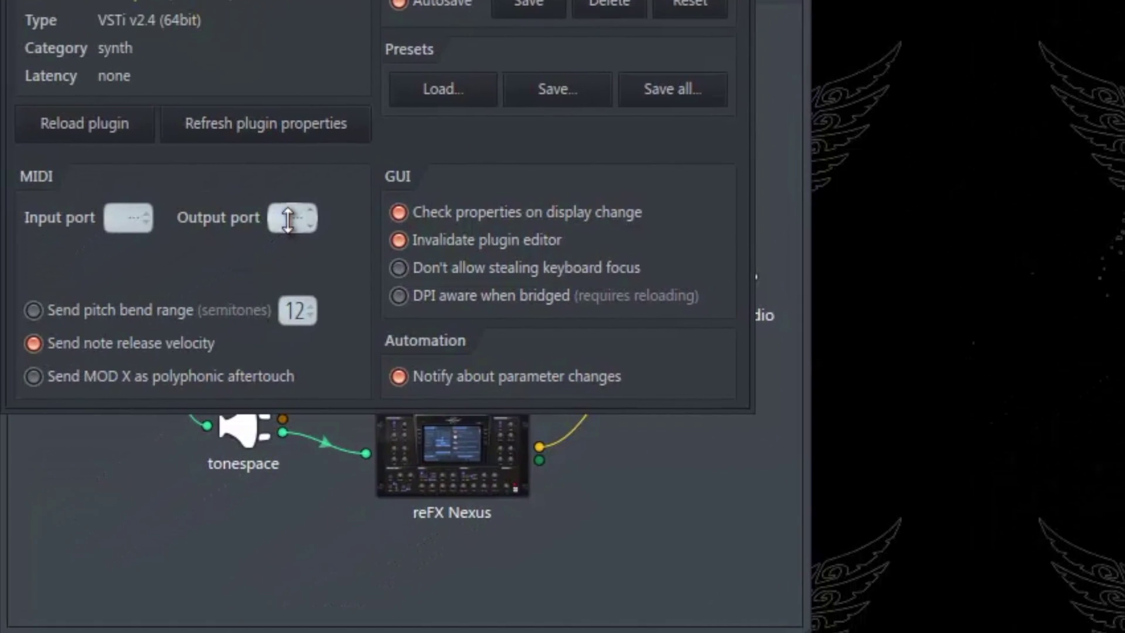
# Set tonespace's MIDI Output port to 7 and close the wrapper settings window
pyautogui.moveTo(288, 218); pyautogui.dragTo(293, 133)
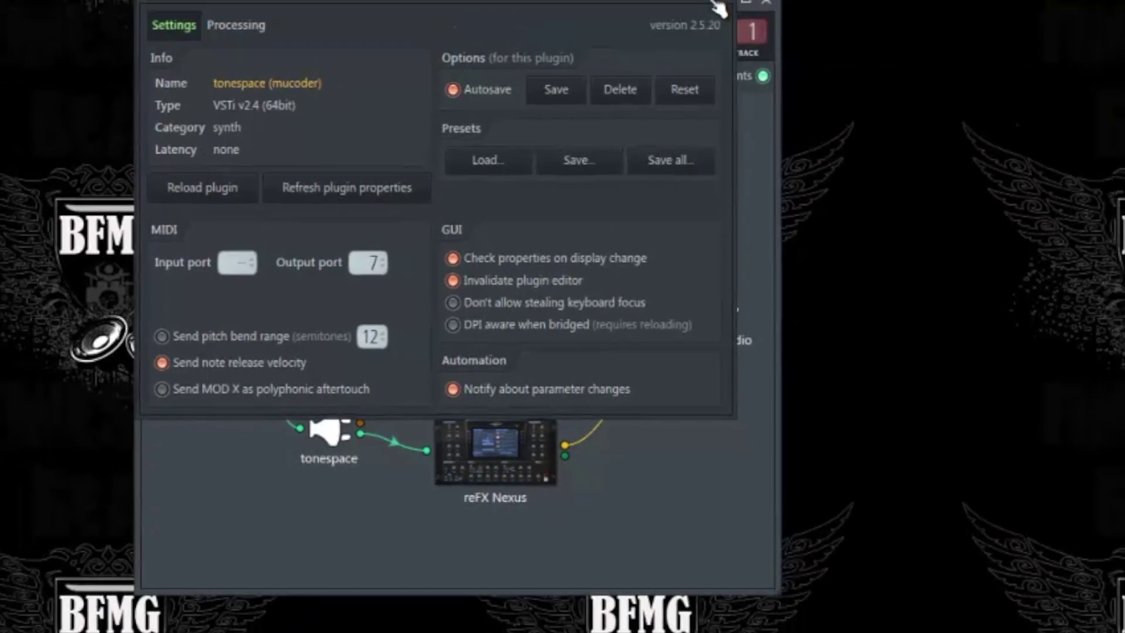
pyautogui.click(766, 2)
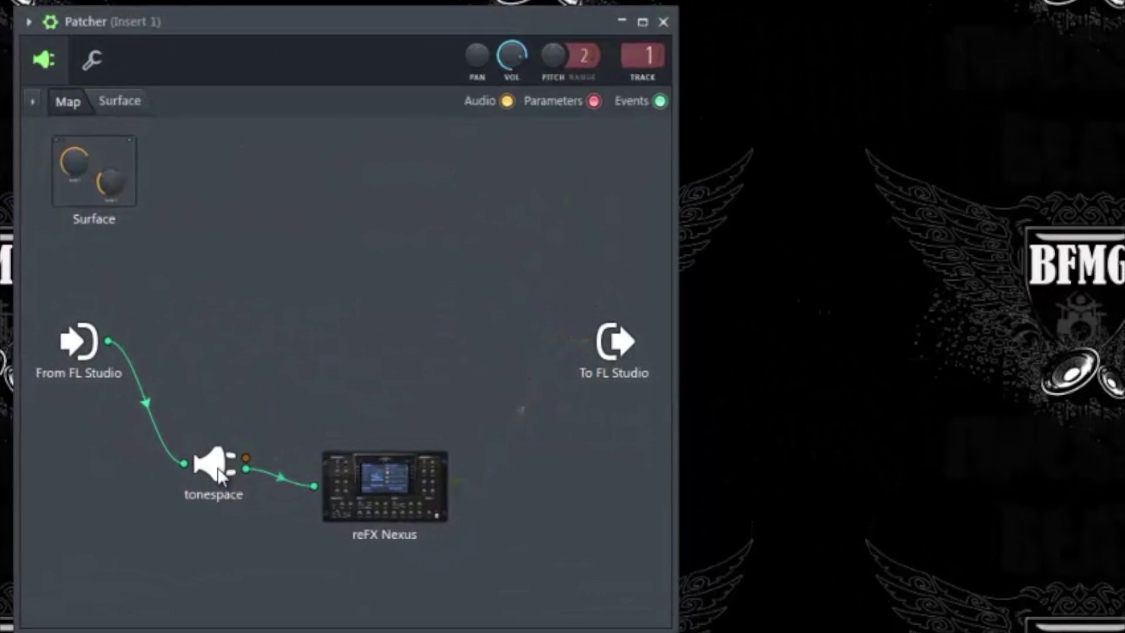
# Open the tonespace window from the Patcher and drop the tempo from 140 to 130 BPM
pyautogui.doubleClick(218, 469)
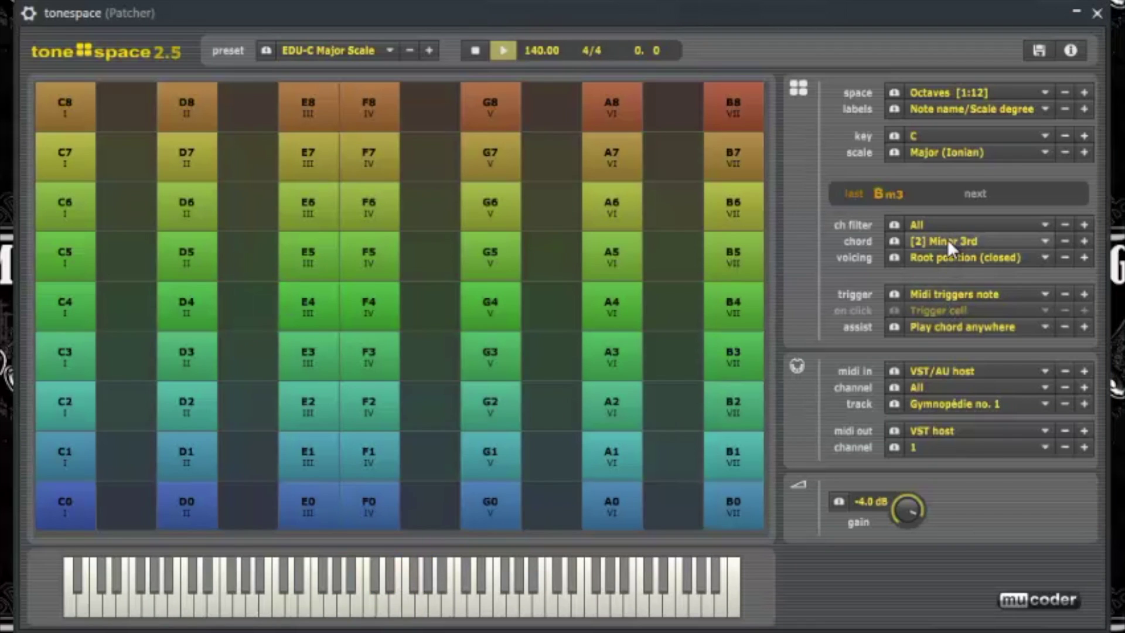
pyautogui.moveTo(944, 239)
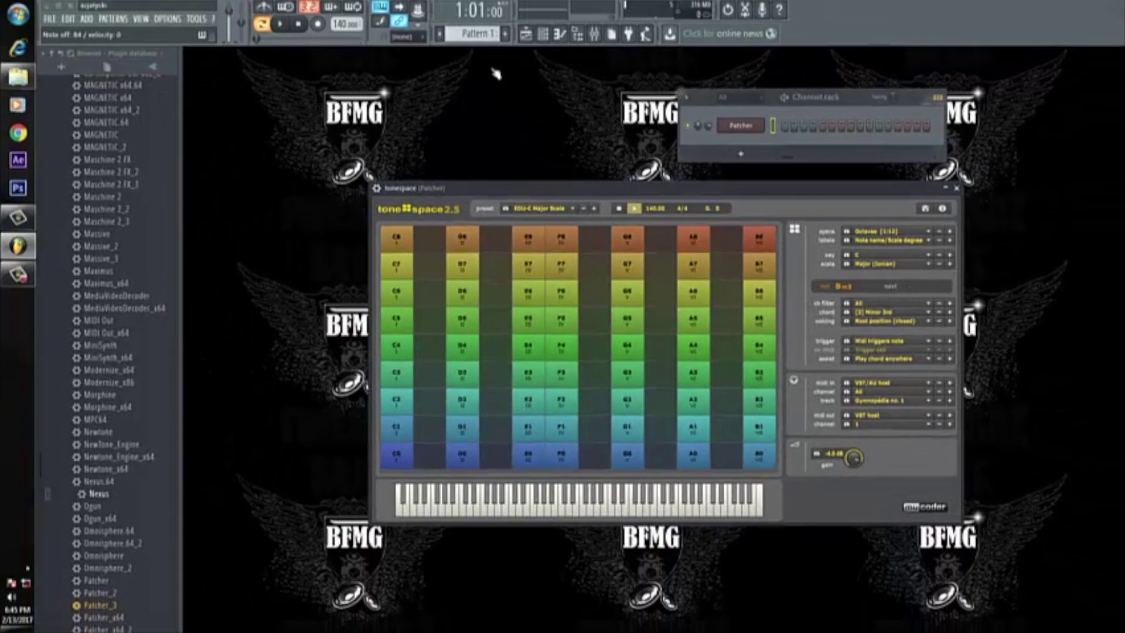
pyautogui.moveTo(340, 23); pyautogui.dragTo(341, 55)
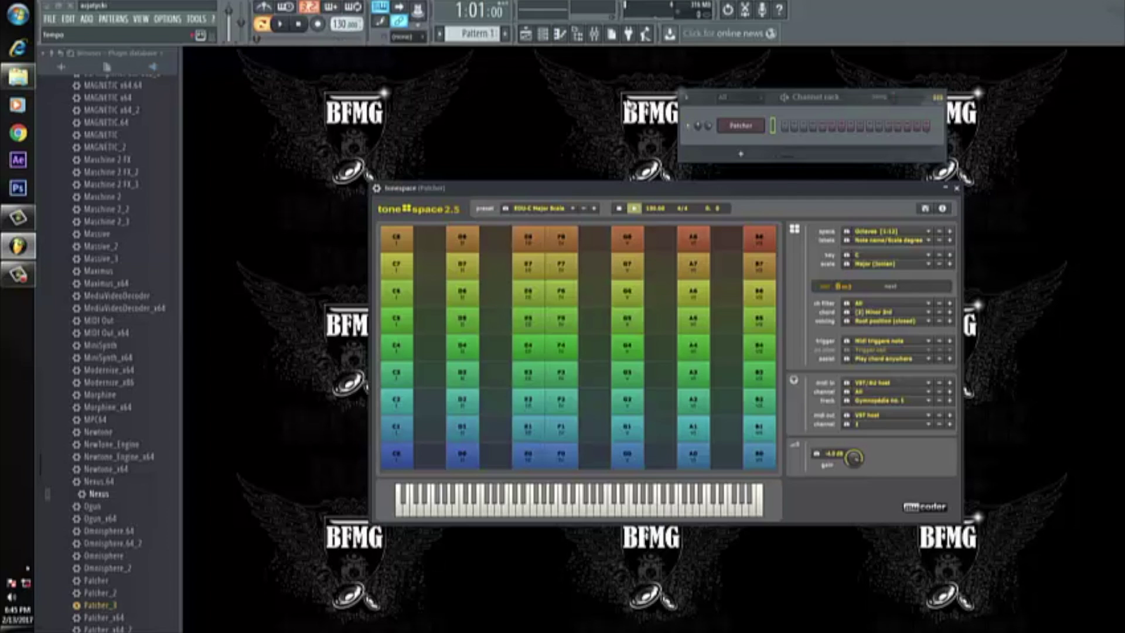
# Close tonespace, open reFX Nexus, and load DISKO SIGNATURE PIANO from the BEAT GAWD category
pyautogui.click(957, 188)
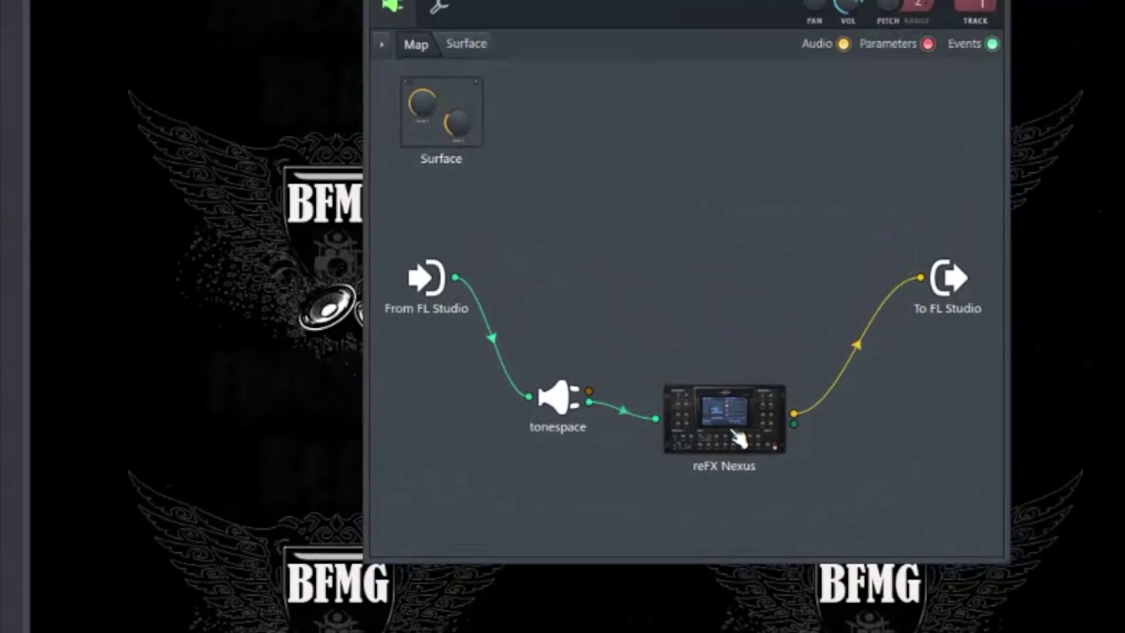
pyautogui.doubleClick(614, 437)
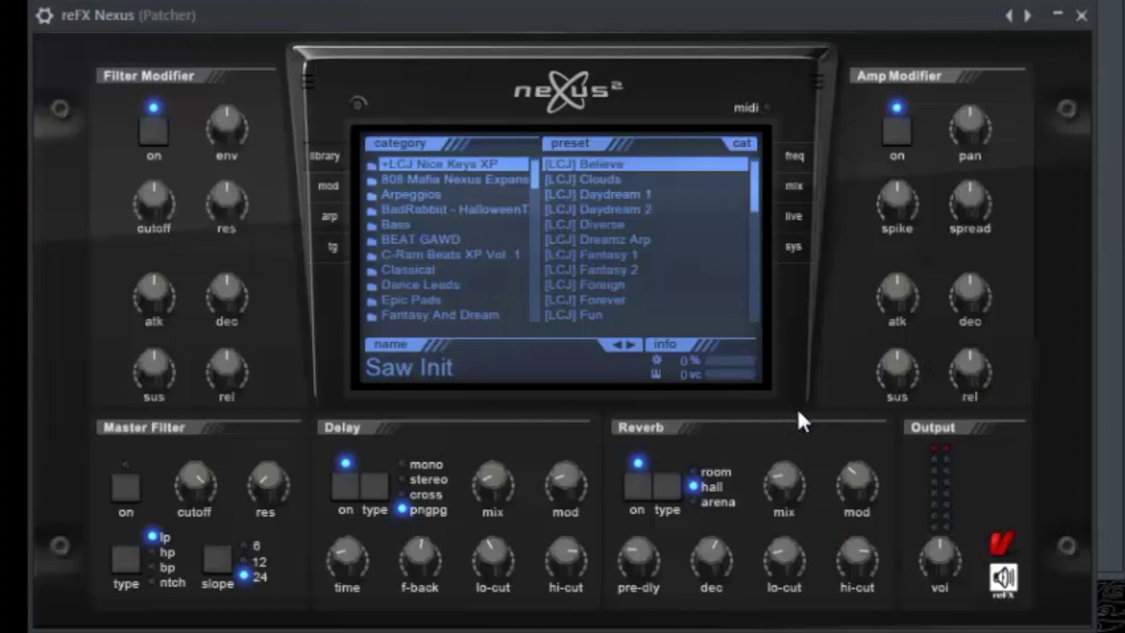
pyautogui.click(404, 242)
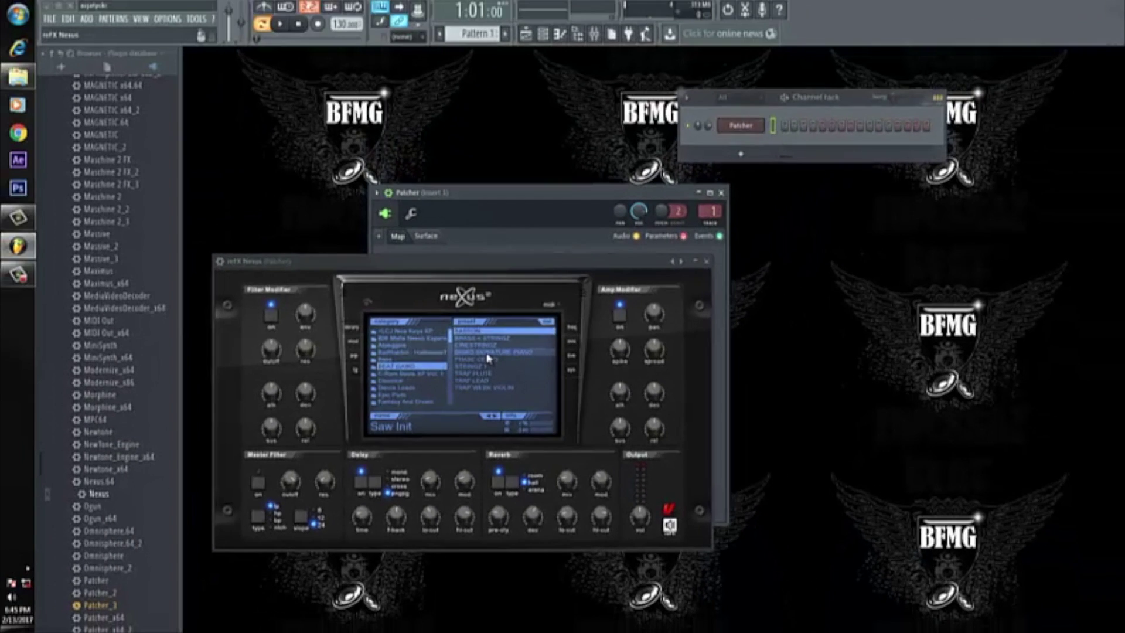
pyautogui.click(615, 214)
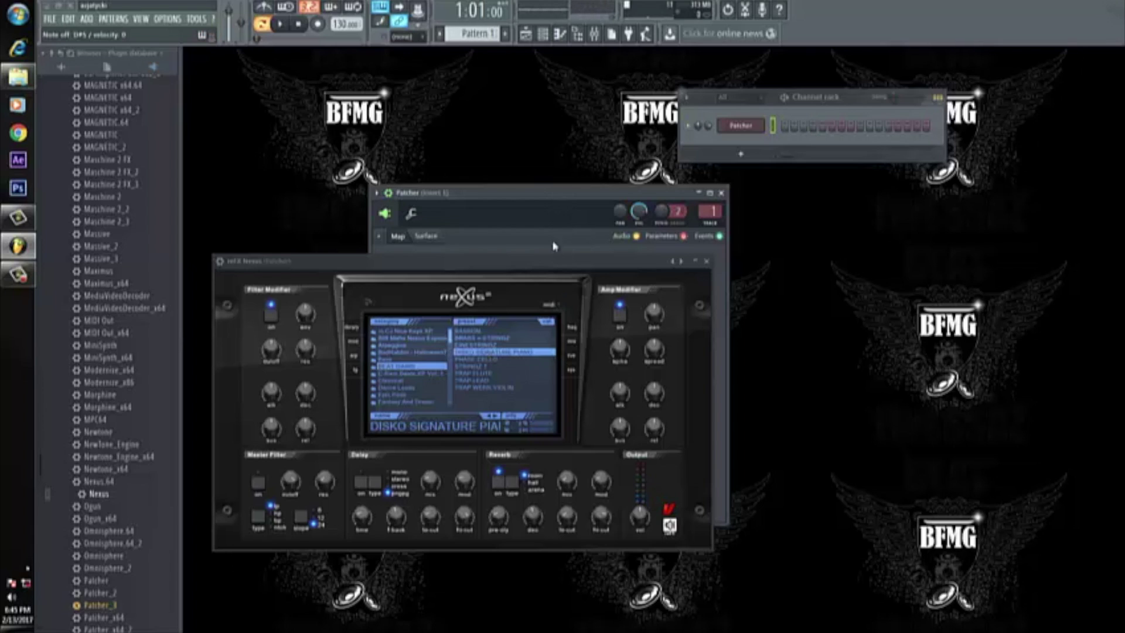
# Load the CINESTRINGZ preset in Nexus, then bring back the Patcher map and the tonespace window
pyautogui.click(490, 344)
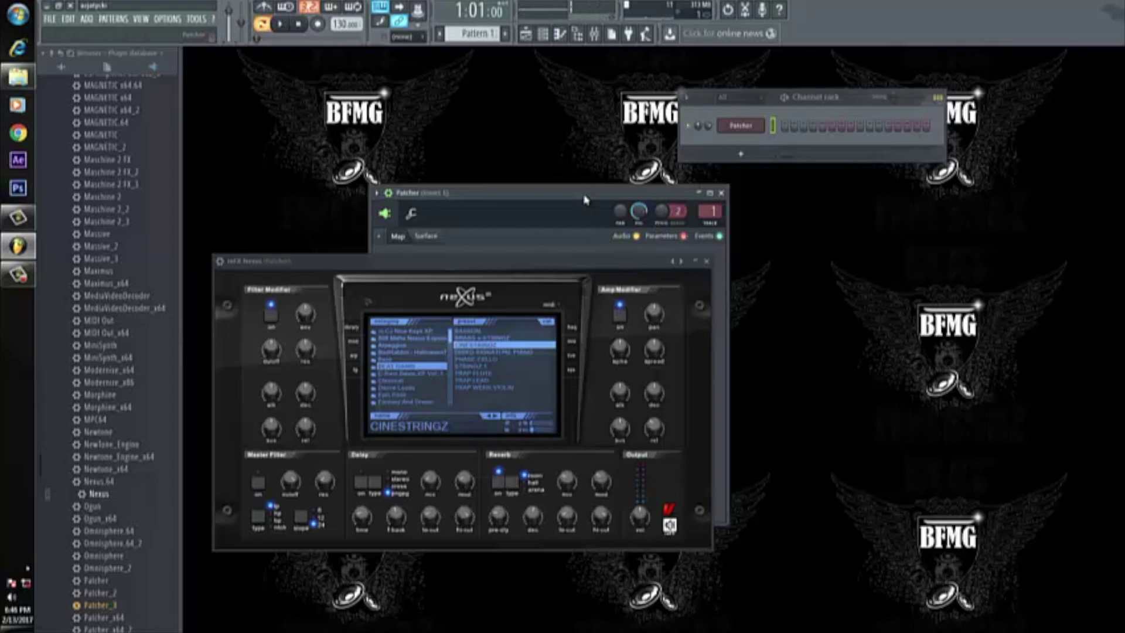
pyautogui.click(709, 192)
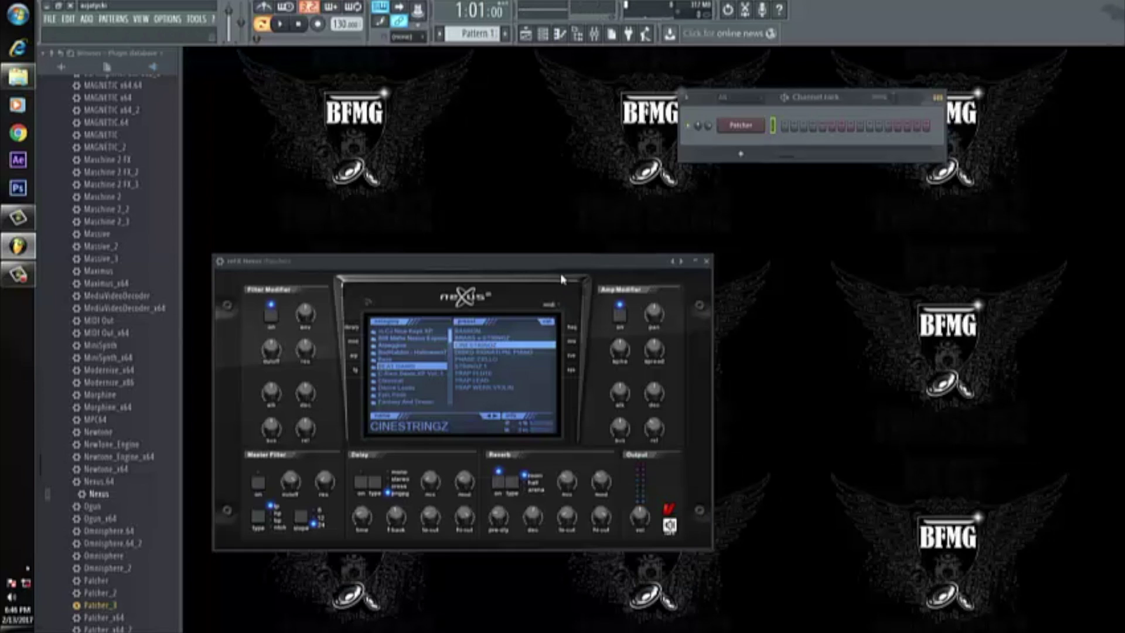
pyautogui.click(741, 125)
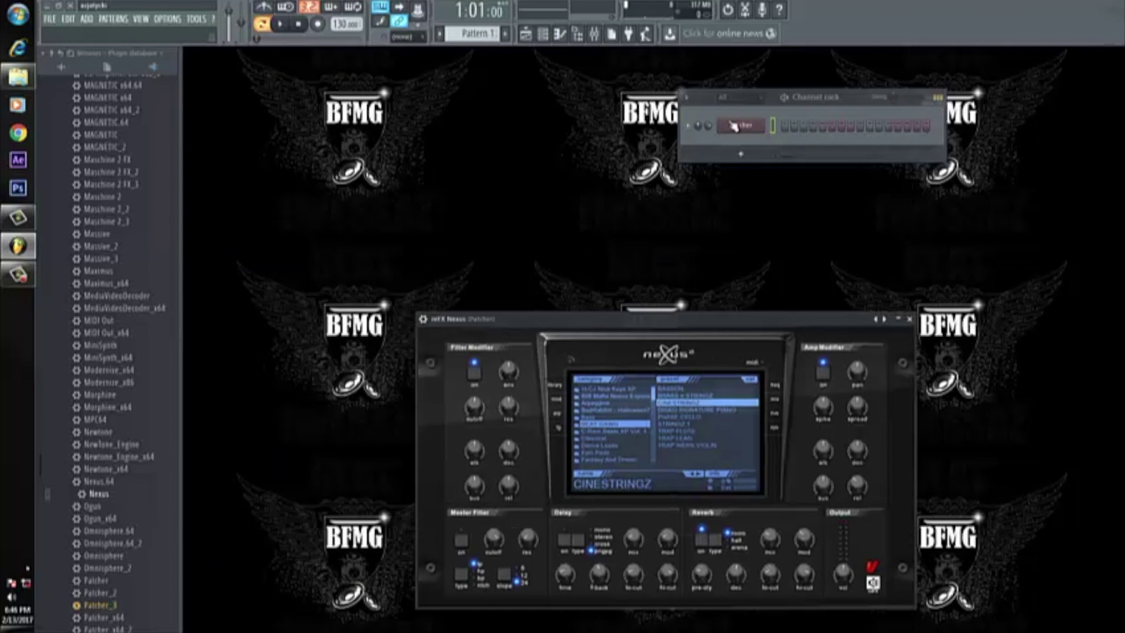
pyautogui.click(732, 125)
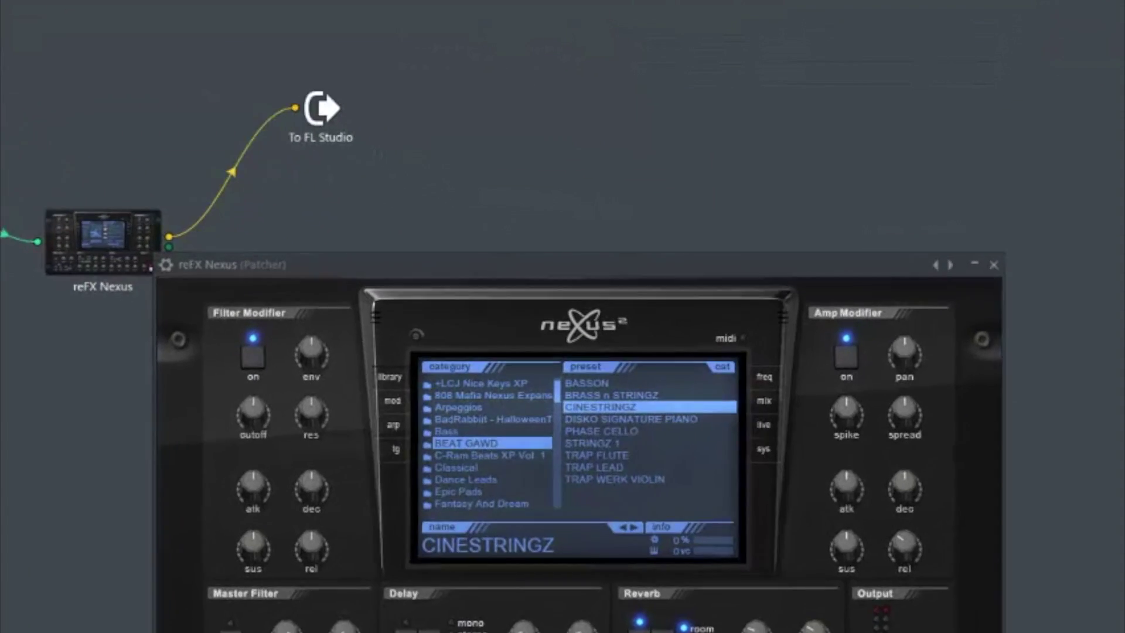
pyautogui.click(287, 296)
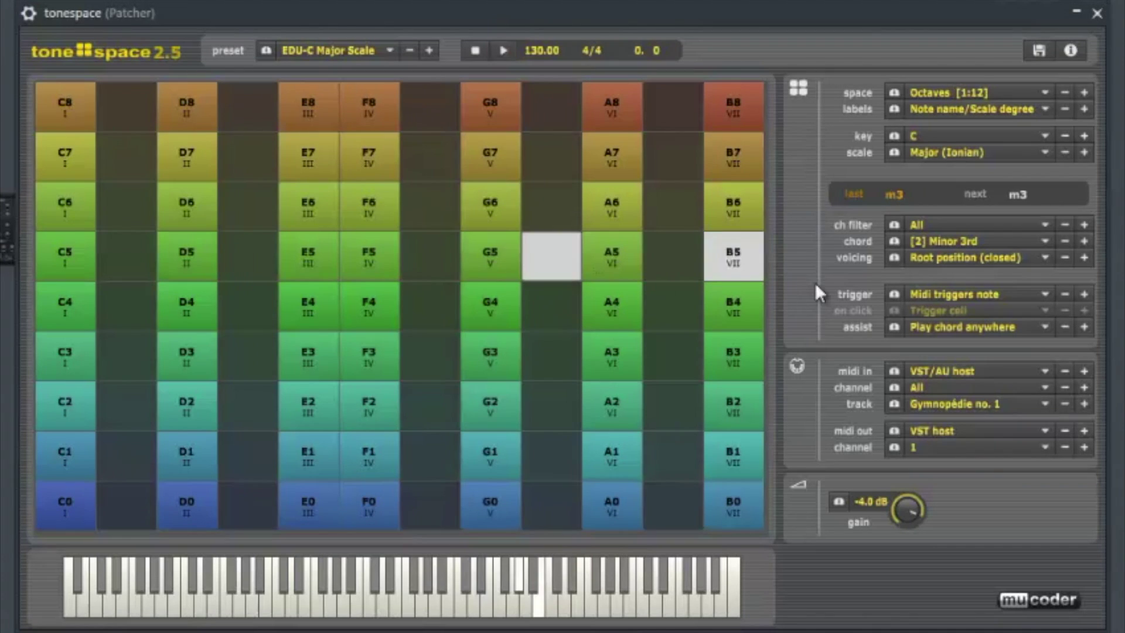
# Set tonespace's chord type to [3] Minor triads
pyautogui.click(947, 241)
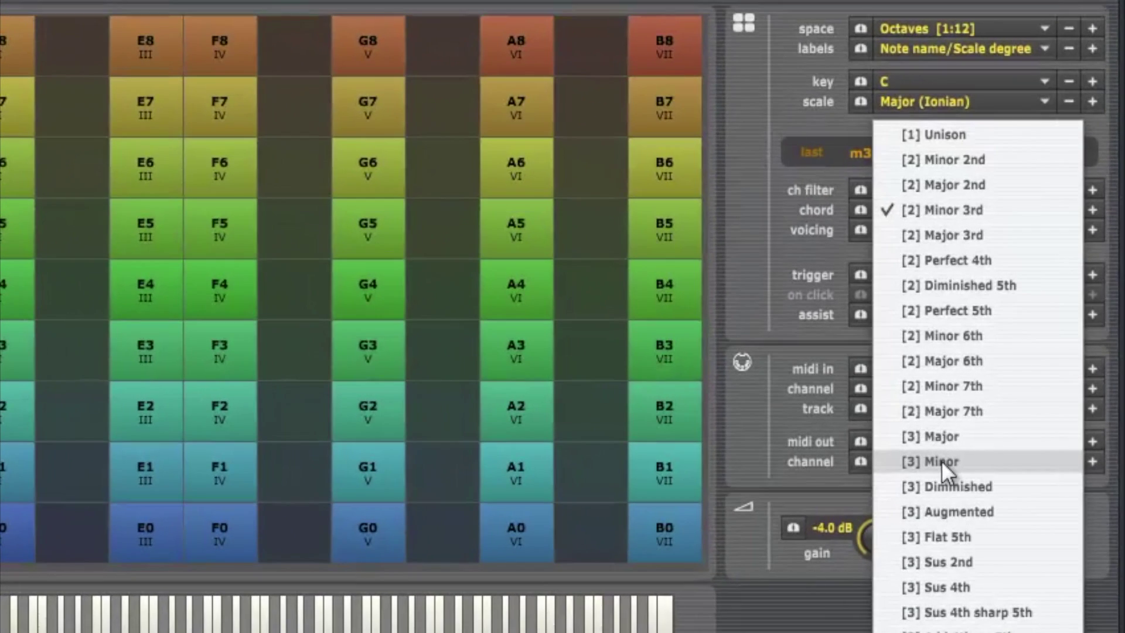
pyautogui.click(952, 452)
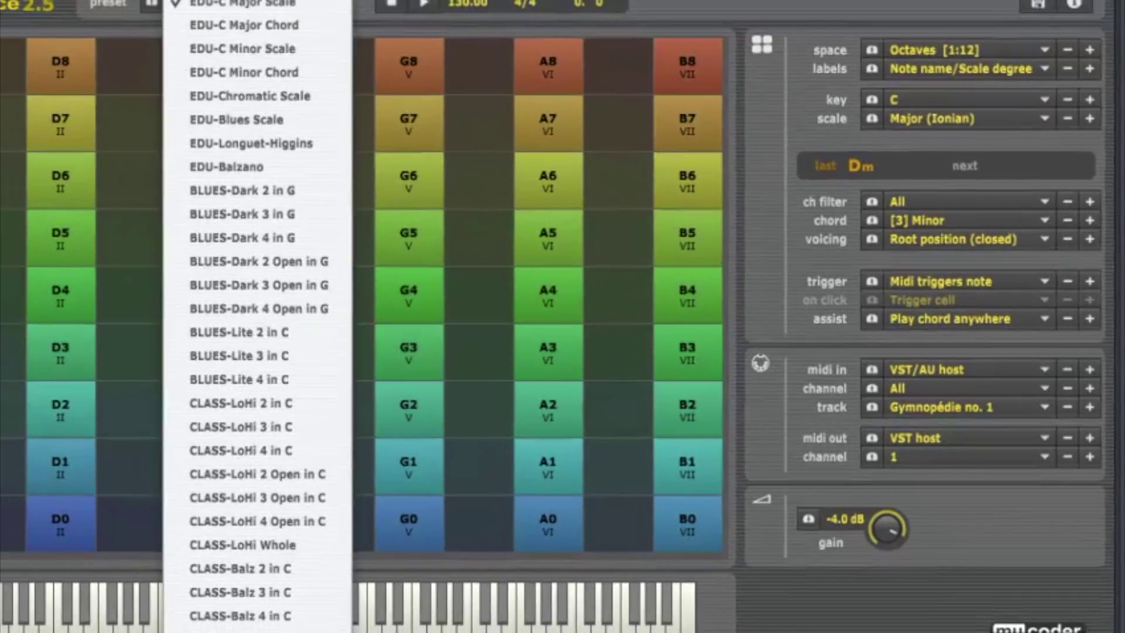
# Load the IDM-Darker 3 preset, then step forward to IDM-Darker 4 and lock the preset
pyautogui.scroll(-5, 182, 528)
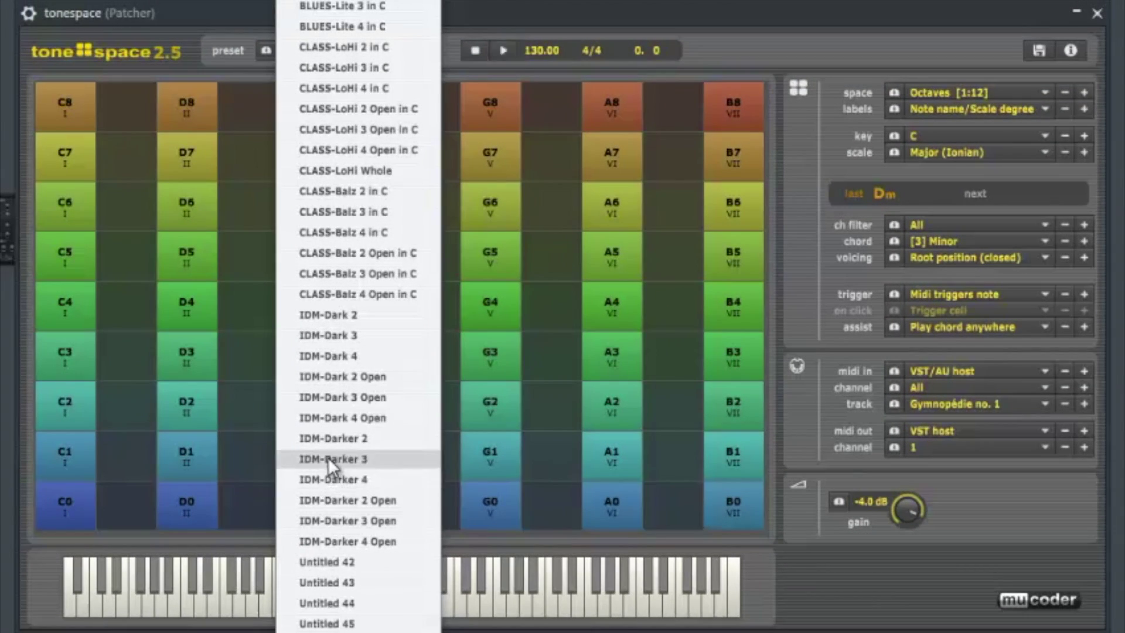
pyautogui.click(329, 458)
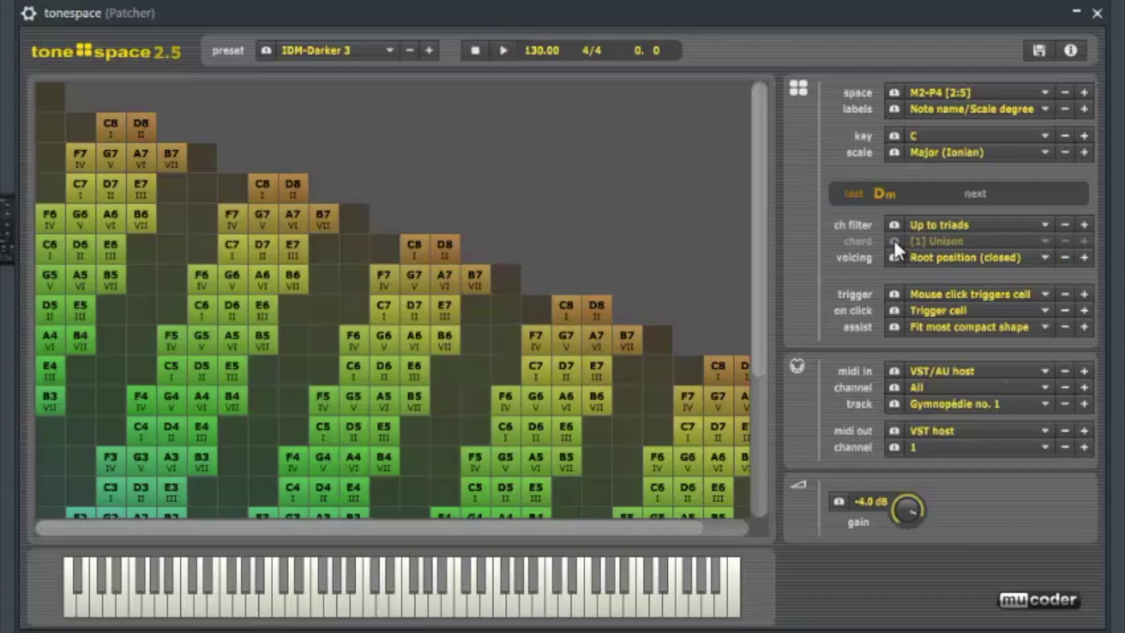
pyautogui.click(430, 50)
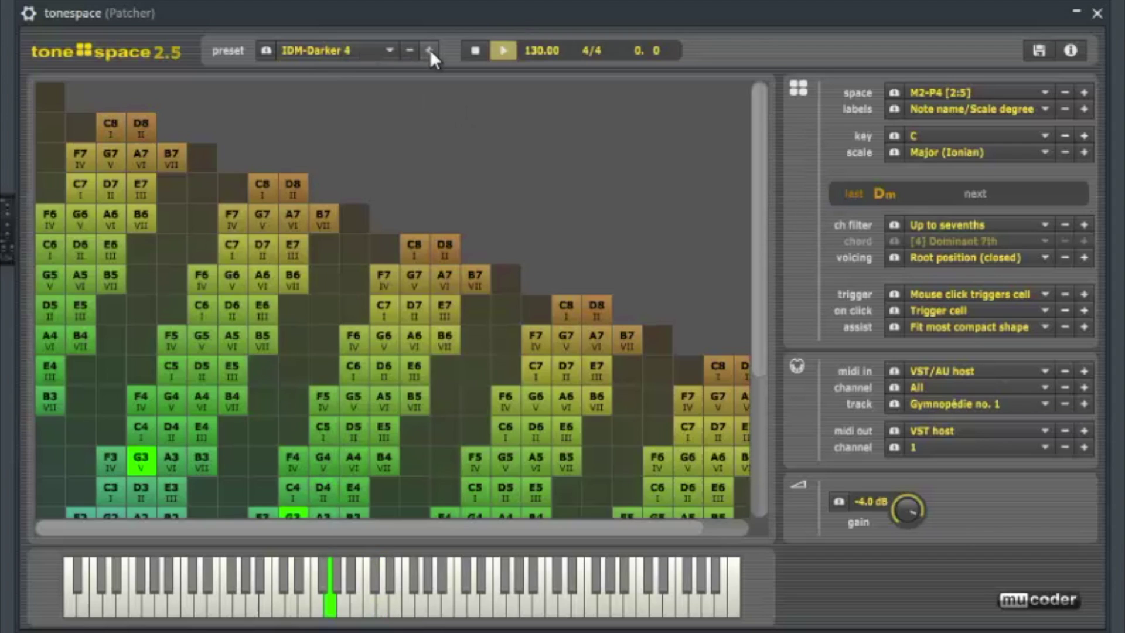
pyautogui.click(266, 50)
# Load IDM-Darker 2, then finish on the CLASS-Balz 4 Open in C preset
pyautogui.click(335, 50)
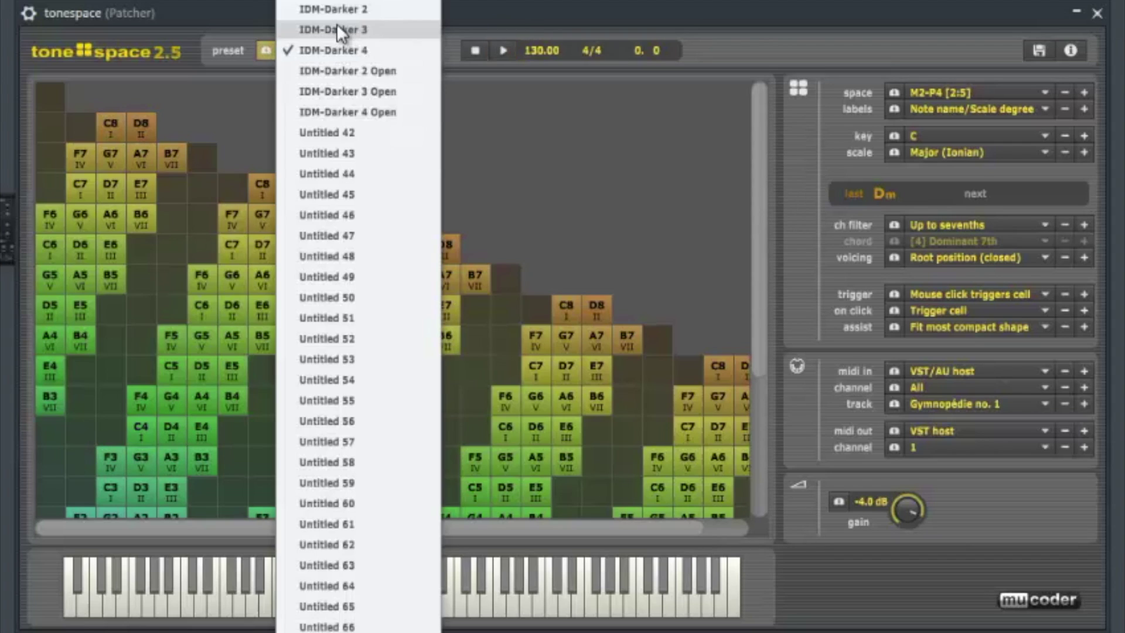
pyautogui.click(336, 7)
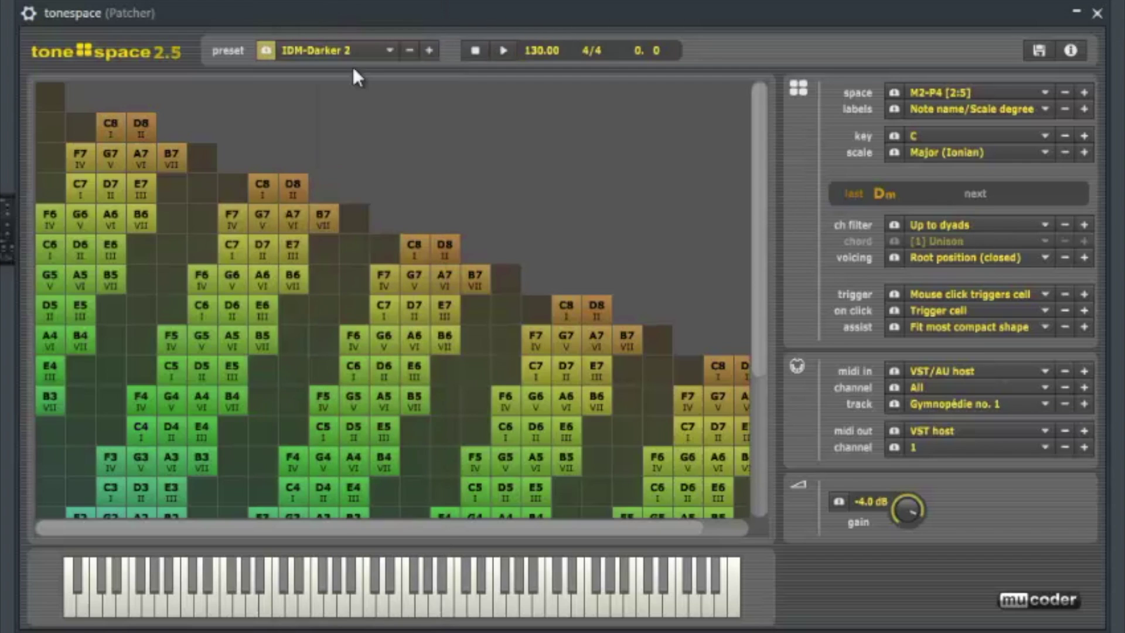
pyautogui.click(391, 48)
pyautogui.click(392, 49)
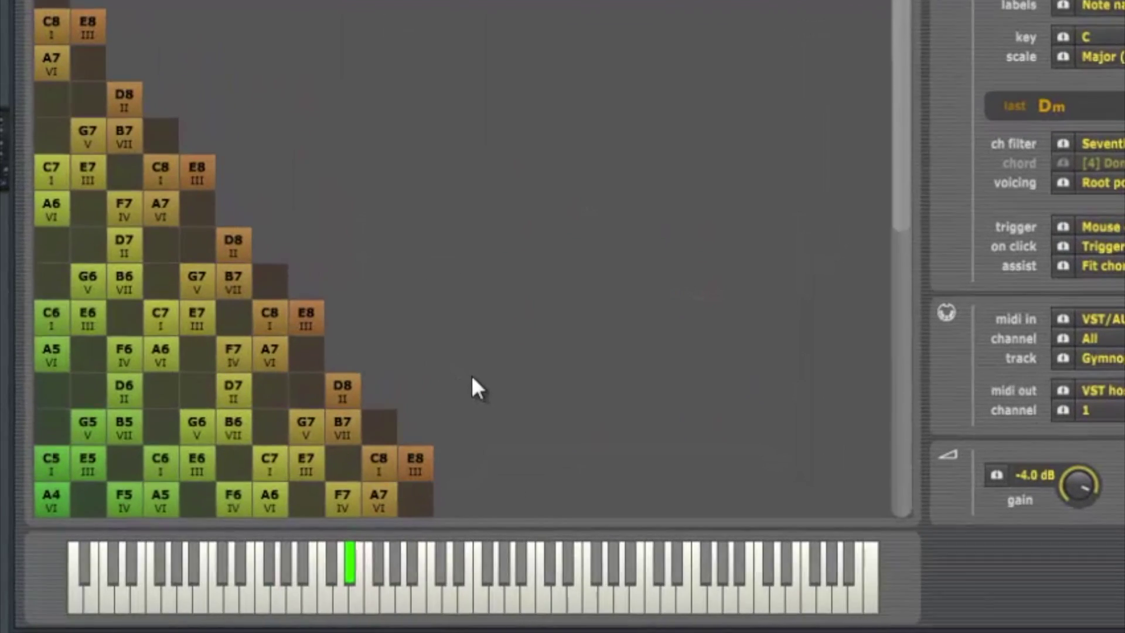
# Audition grid chords including G7, FM7, Am7, Am7#5, CM7 and E7sus4
pyautogui.click(184, 454)
pyautogui.click(213, 412)
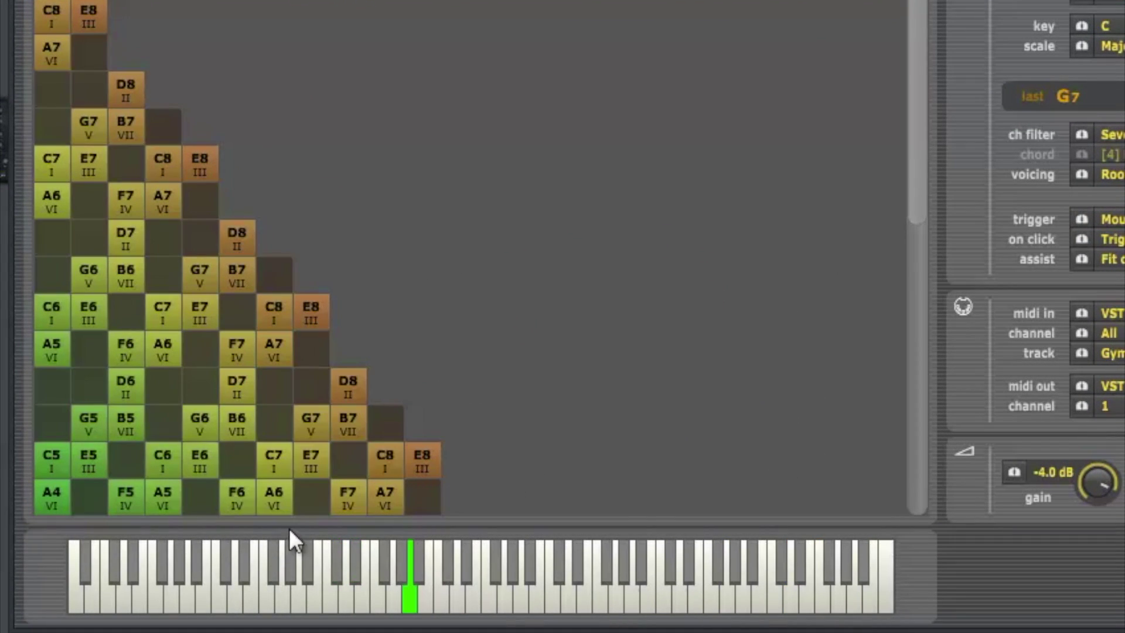
pyautogui.click(249, 495)
pyautogui.click(128, 498)
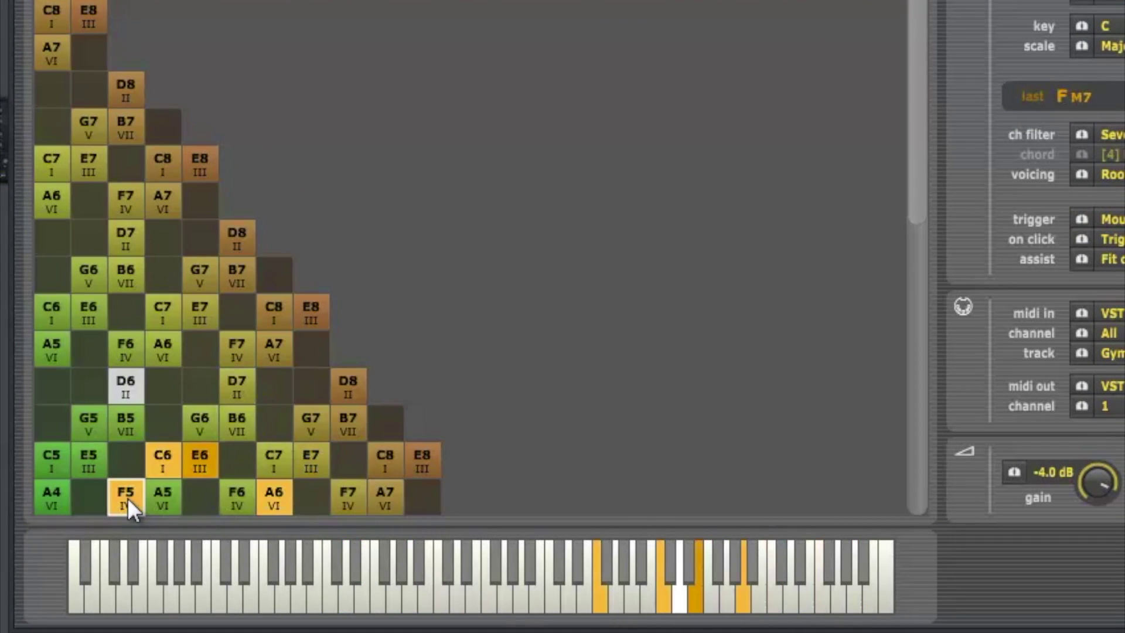
pyautogui.click(50, 504)
pyautogui.click(49, 497)
pyautogui.click(49, 494)
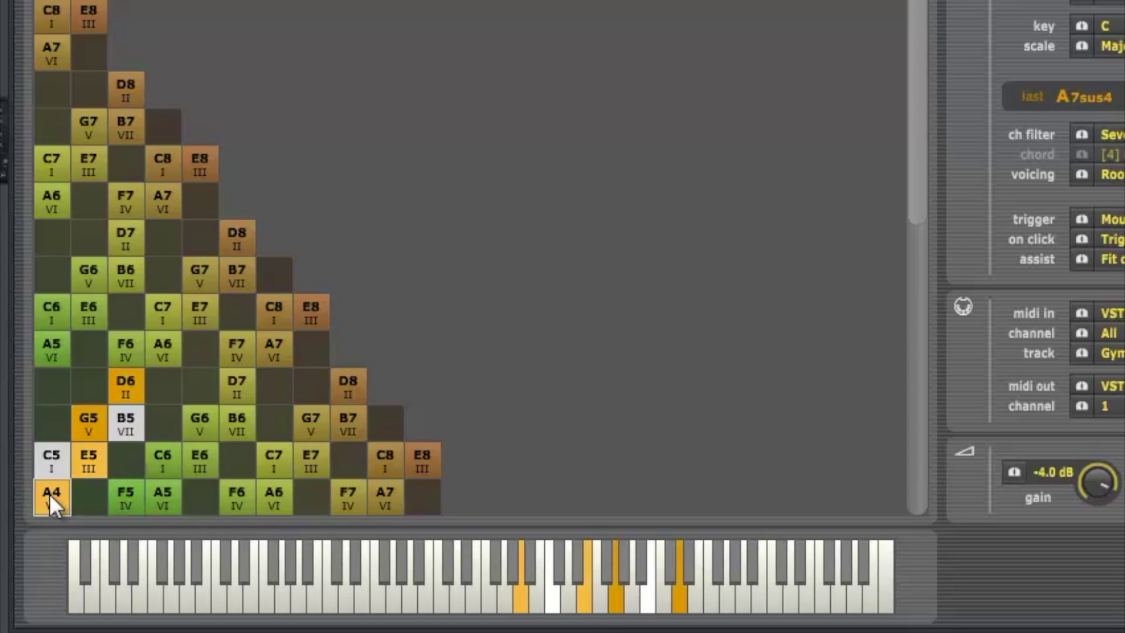
pyautogui.click(51, 455)
pyautogui.click(97, 422)
pyautogui.click(86, 463)
pyautogui.click(51, 197)
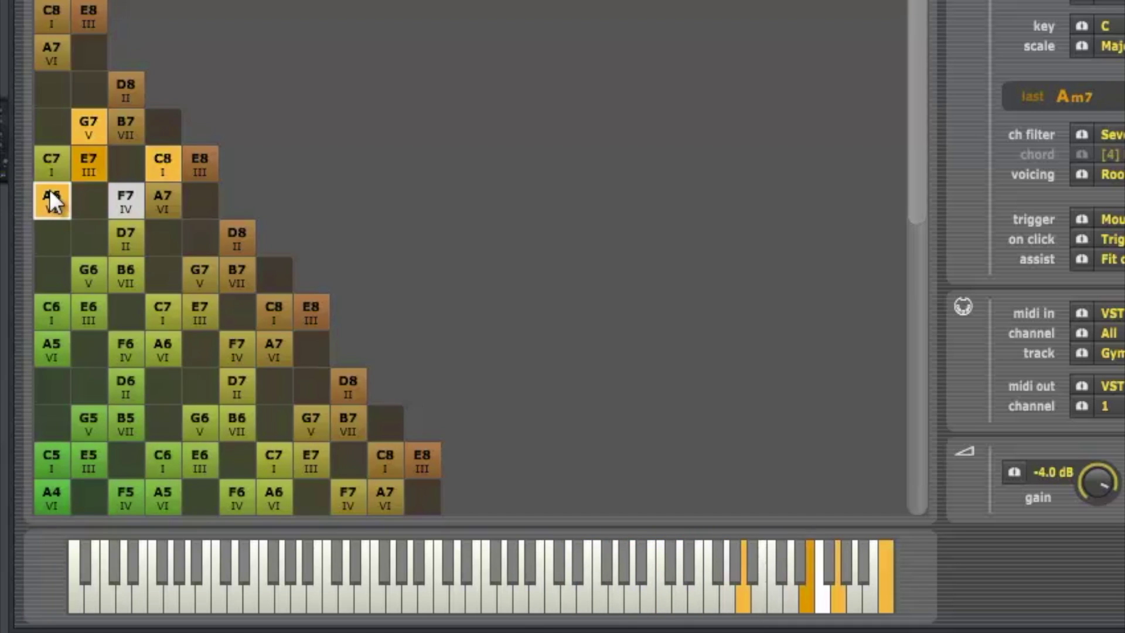
pyautogui.click(241, 496)
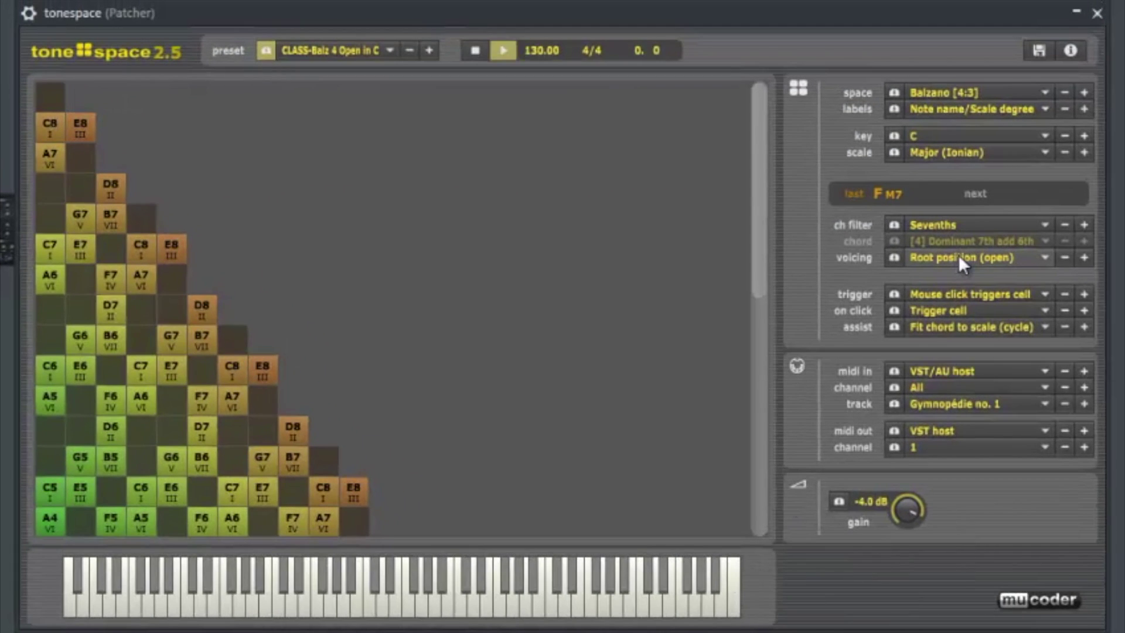
# Leave voicing and on-click (Trigger cell) unchanged, and set trigger to Midi triggers note
pyautogui.click(959, 258)
pyautogui.click(956, 265)
pyautogui.click(957, 310)
pyautogui.click(955, 306)
pyautogui.click(961, 293)
pyautogui.click(959, 379)
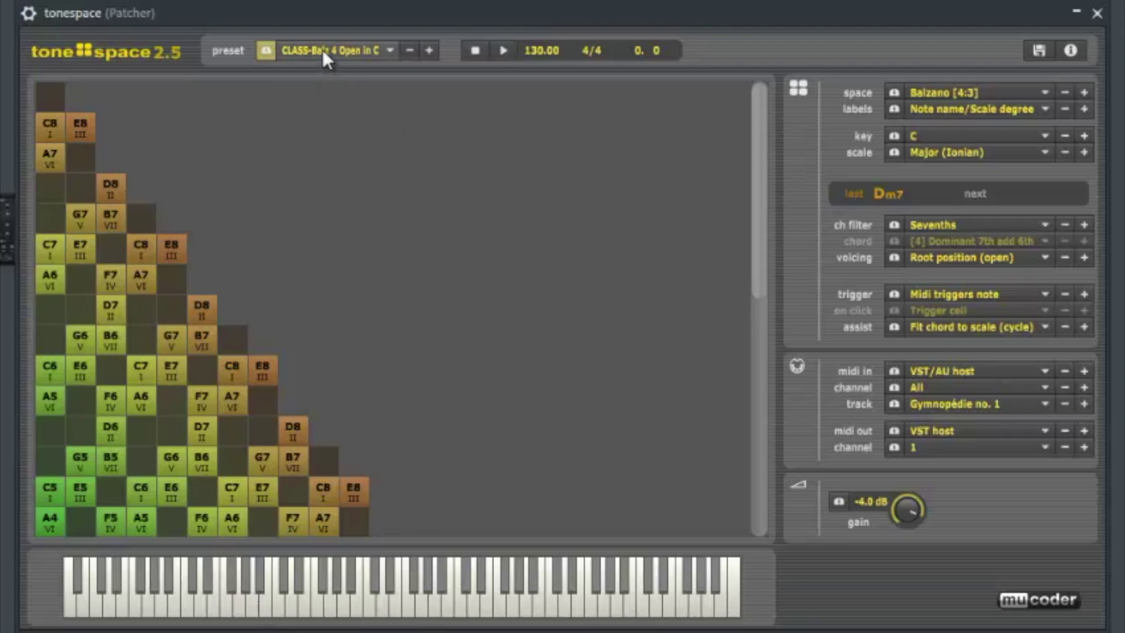
# Load the IDM-Dark 4 preset and set trigger to Midi triggers note
pyautogui.click(349, 50)
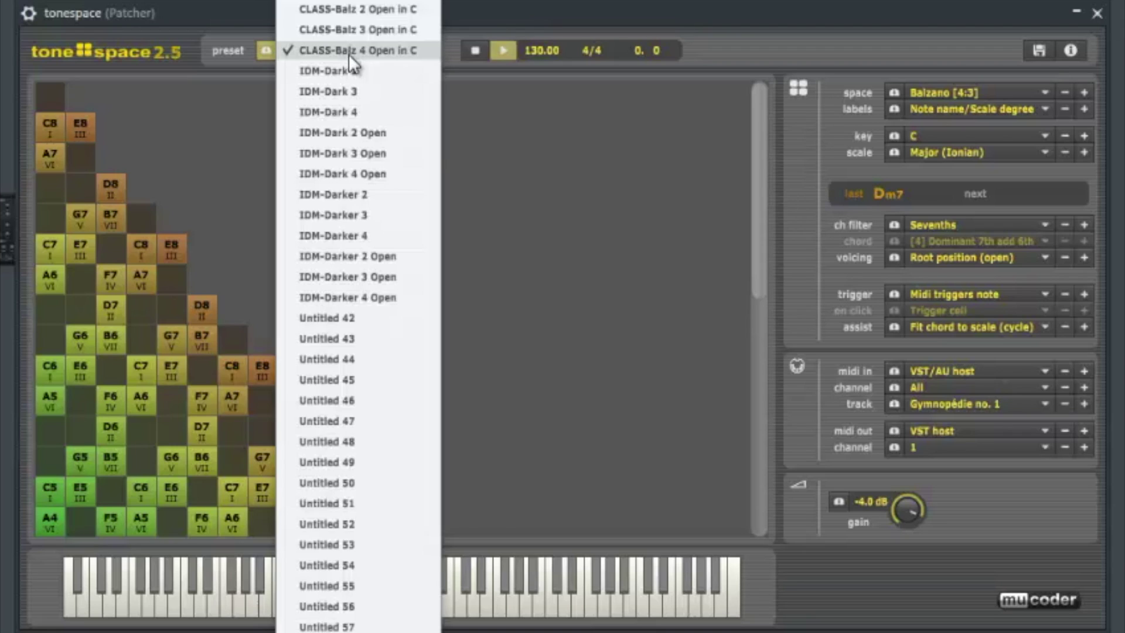
pyautogui.click(350, 116)
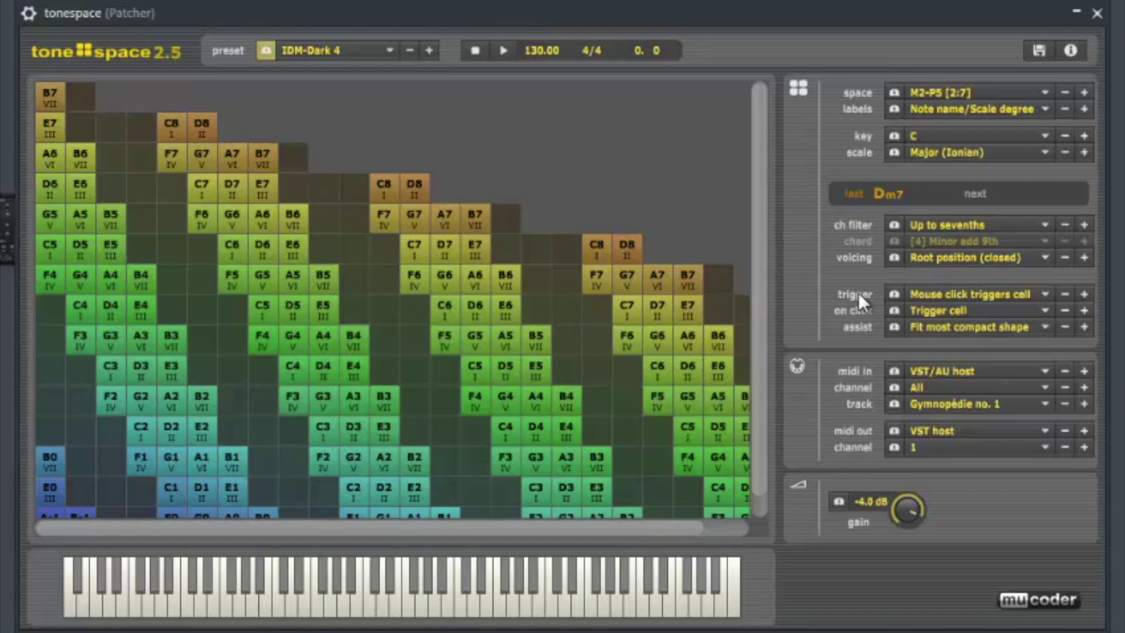
pyautogui.moveTo(859, 293)
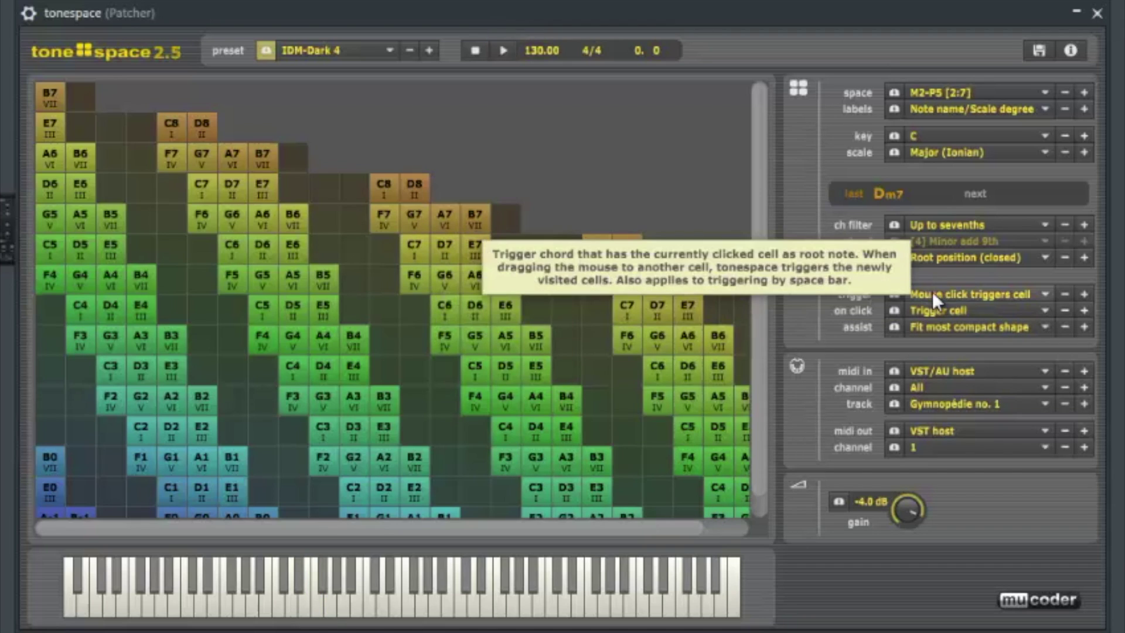
pyautogui.click(959, 293)
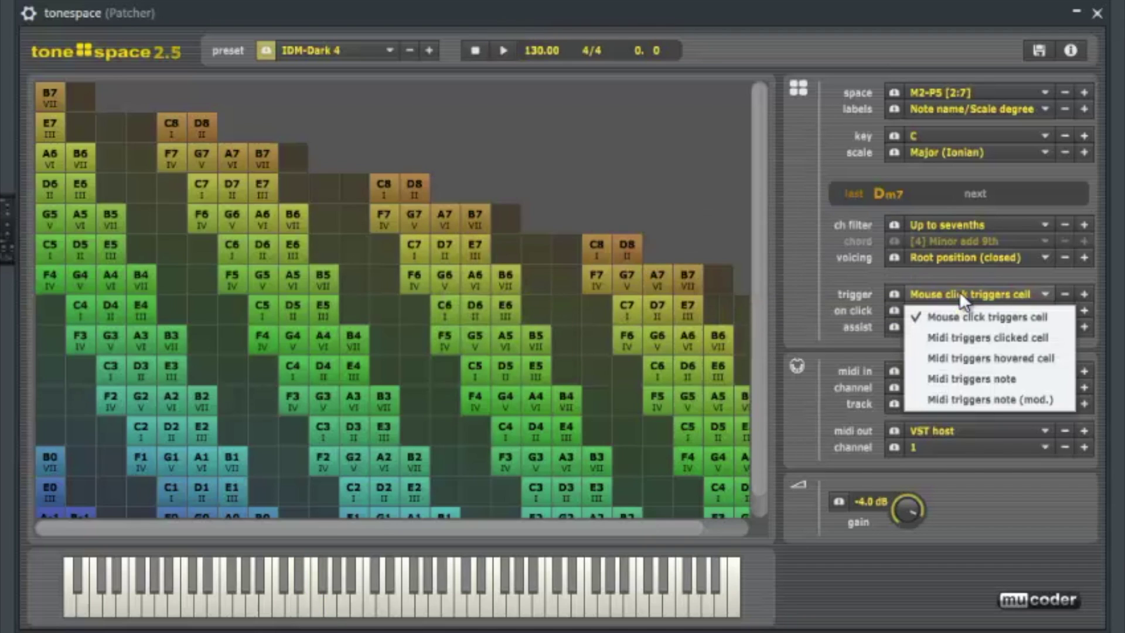
pyautogui.click(959, 379)
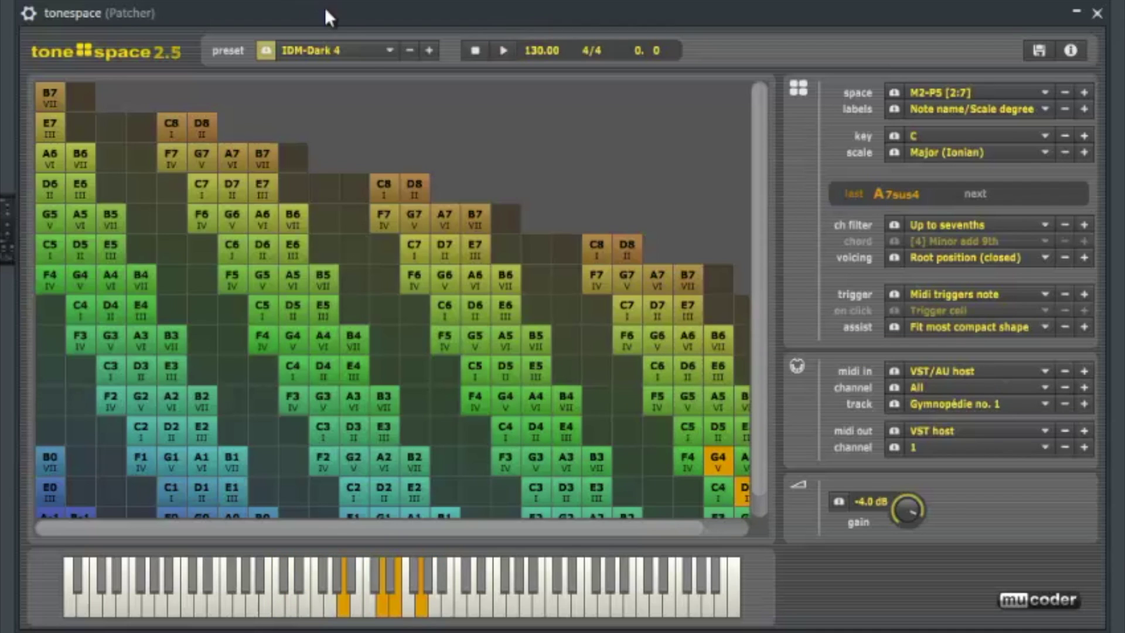
# Load the IDM-Dark 2 preset and set trigger to Midi triggers note again
pyautogui.click(367, 51)
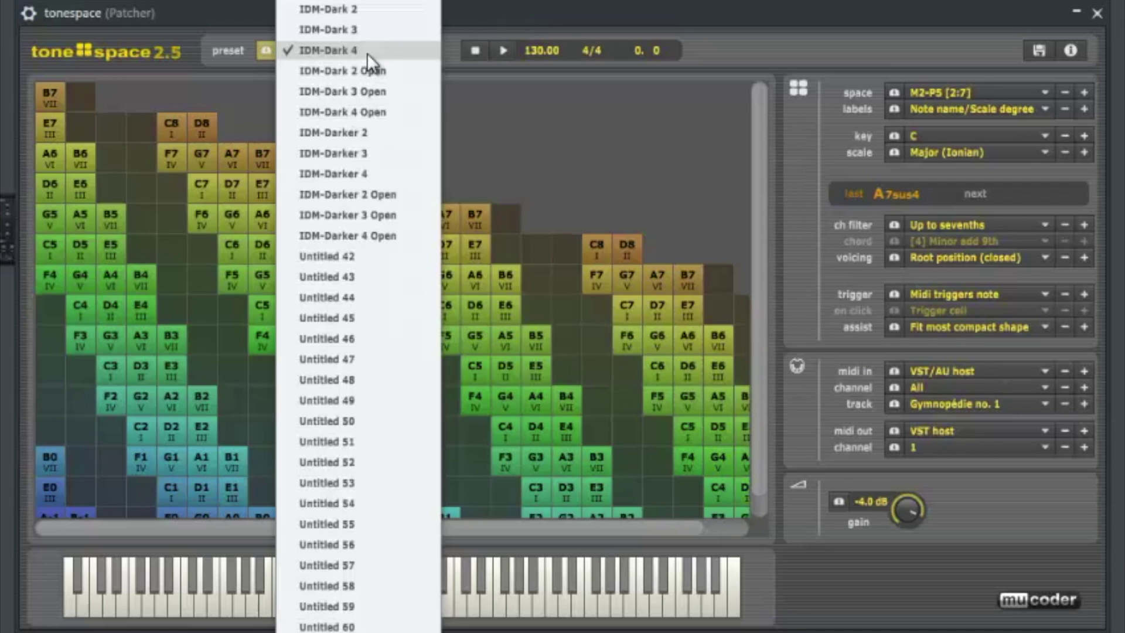
pyautogui.click(354, 7)
pyautogui.click(976, 312)
pyautogui.click(946, 288)
pyautogui.click(944, 287)
pyautogui.click(944, 288)
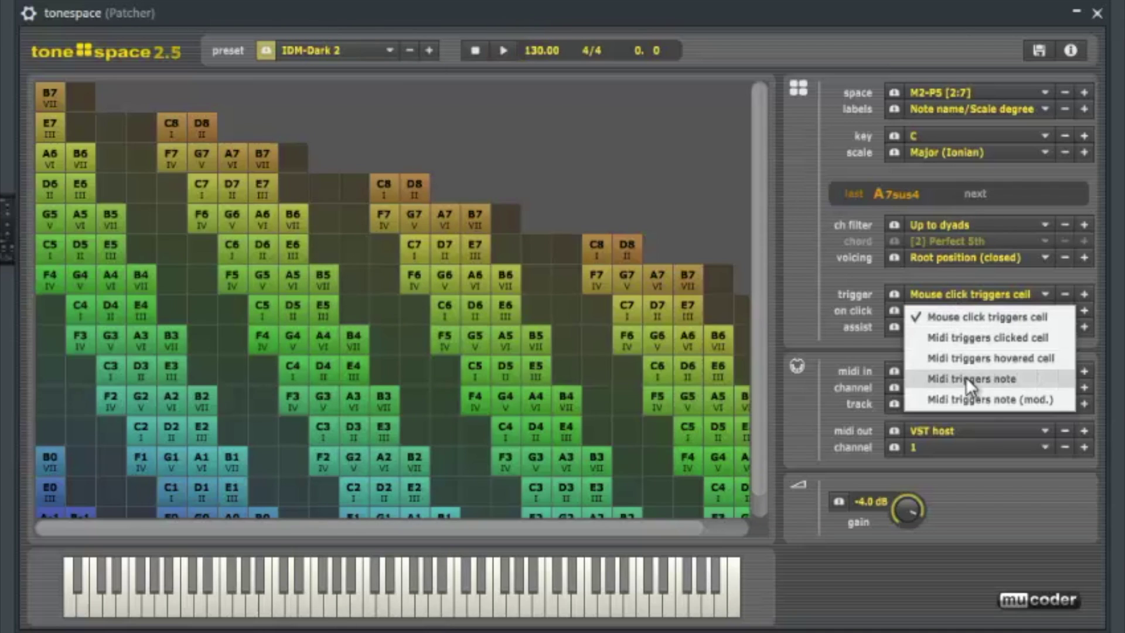
pyautogui.click(966, 378)
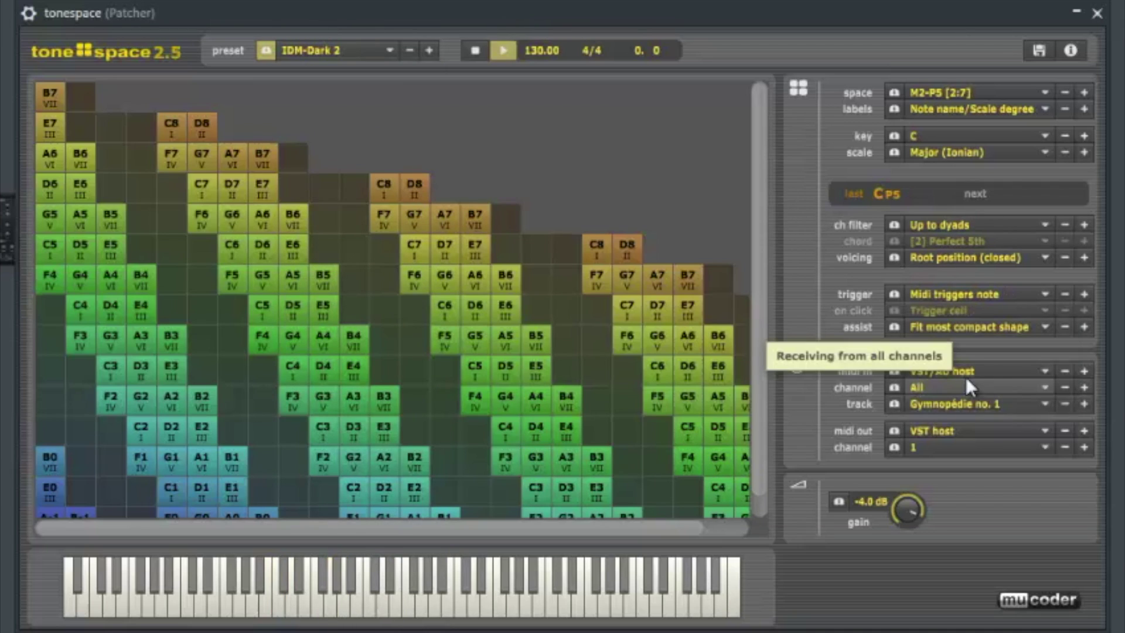